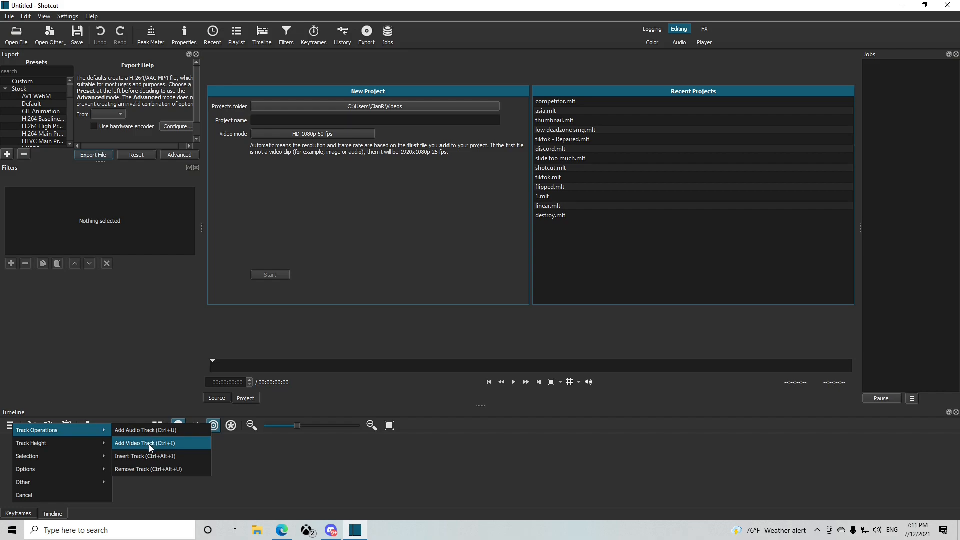
Open the recent project tiktok.mlt, discarding the unsaved changes and accepting its missing file
left_click(149, 444)
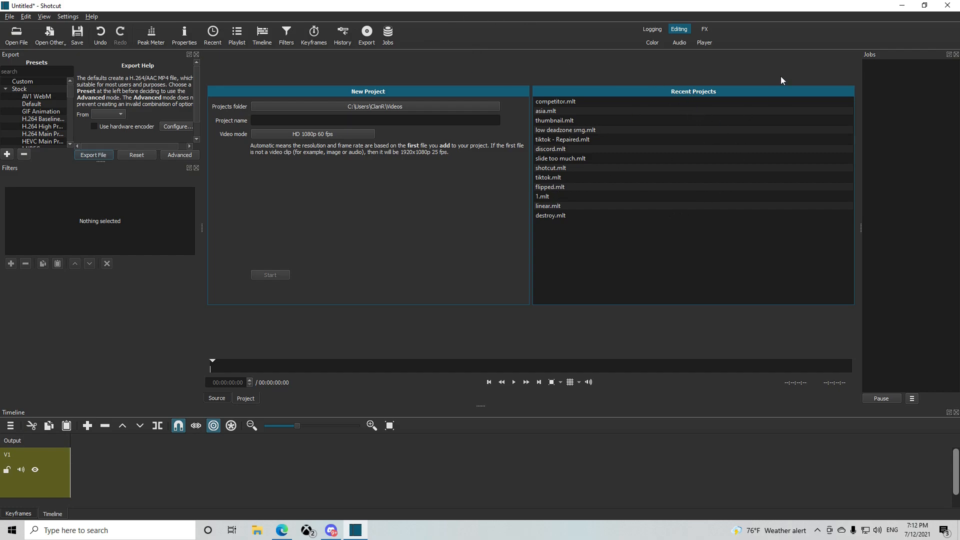
left_click(557, 178)
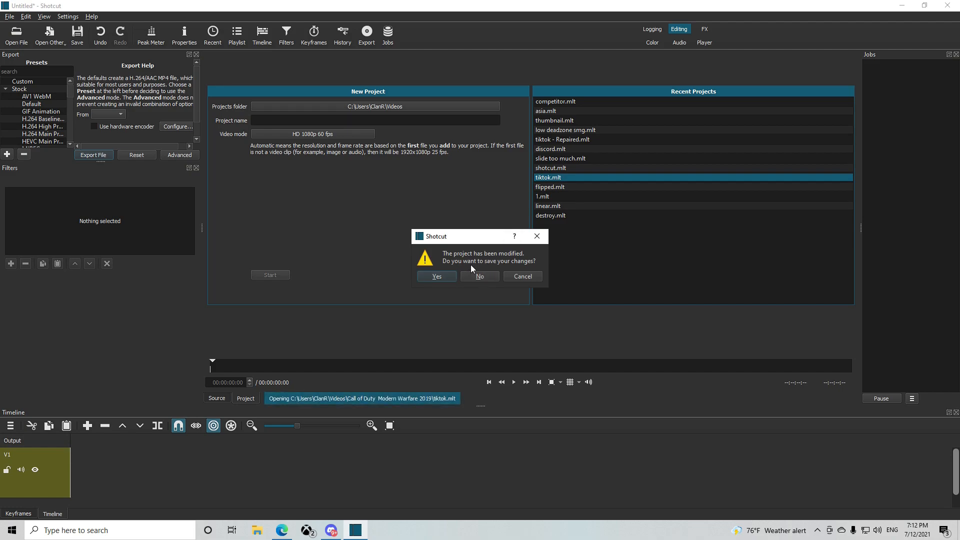
left_click(480, 276)
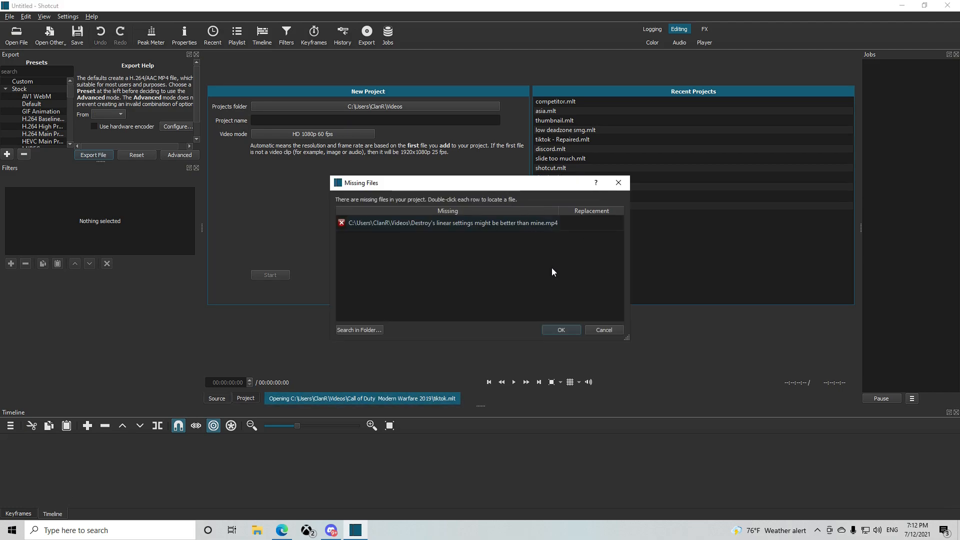
left_click(561, 330)
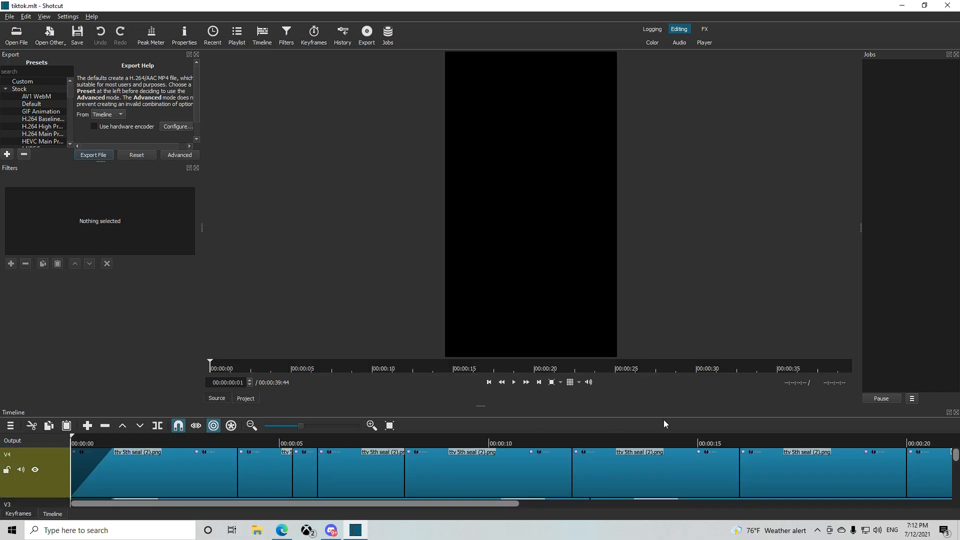
Examine the stacked video tracks in the tiktok.mlt timeline, from V4 down to V2
scroll(674, 445, "right", 2)
scroll(956, 458, "down", 1)
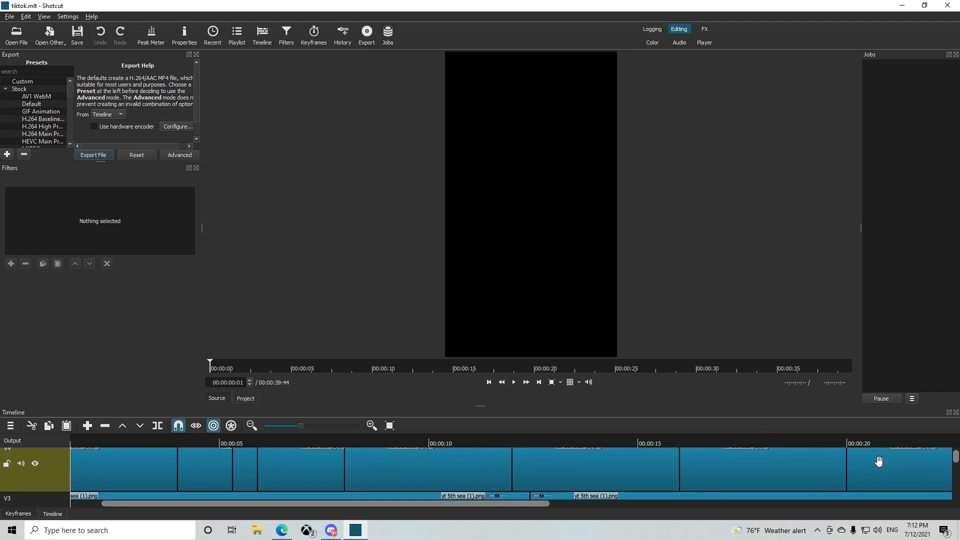
left_click_drag(956, 458, 955, 472)
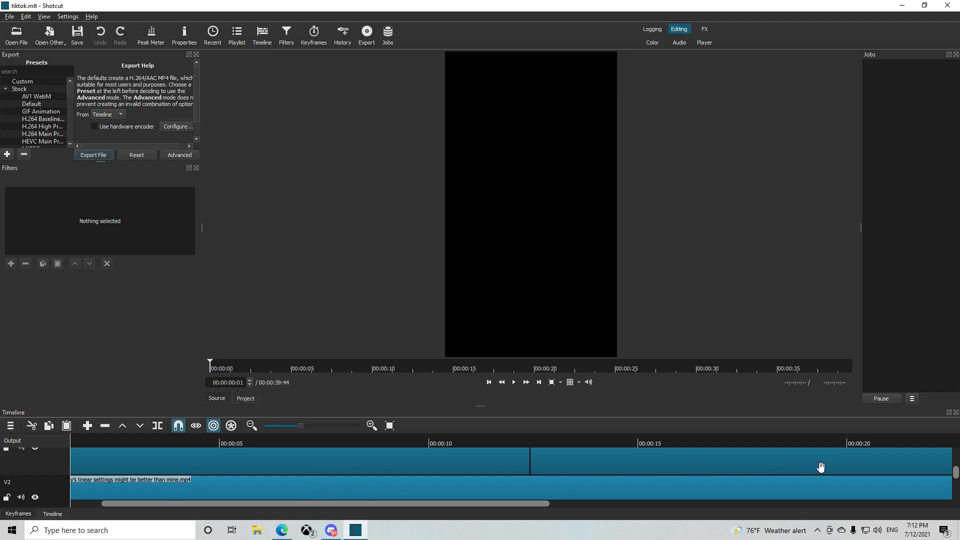
left_click_drag(293, 425, 283, 424)
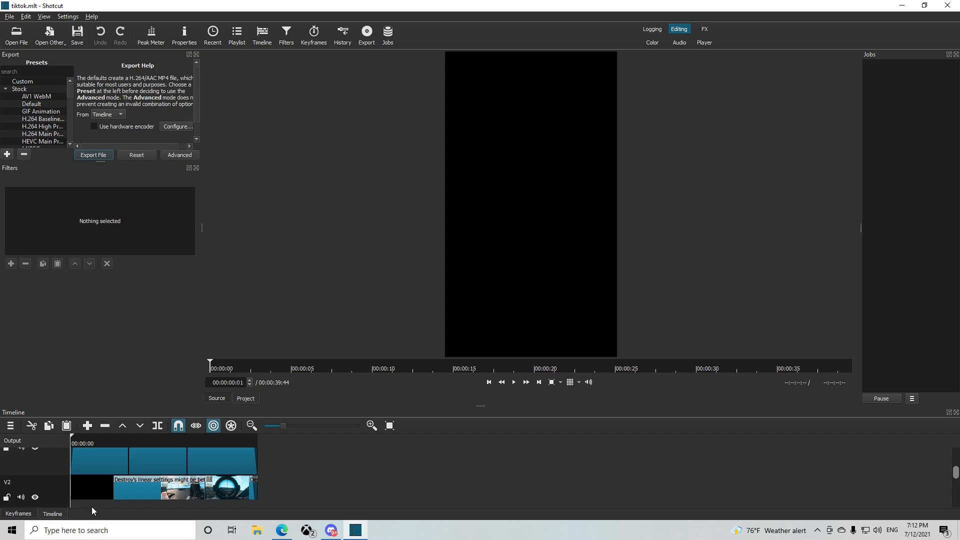
mouse_move(955, 473)
left_mouse_down()
mouse_move(954, 500)
mouse_move(954, 466)
left_mouse_up()
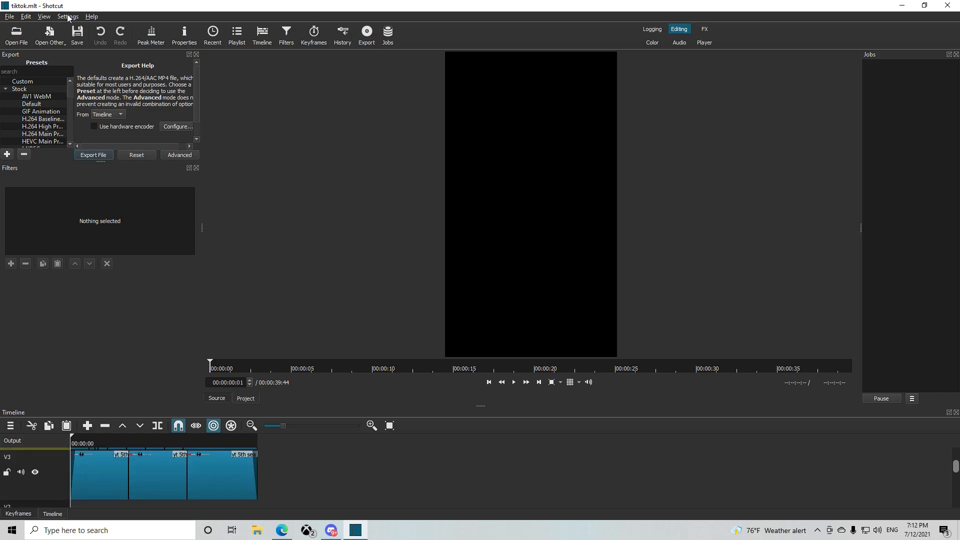
Open the settings for adding a custom video mode to the project
left_click(68, 18)
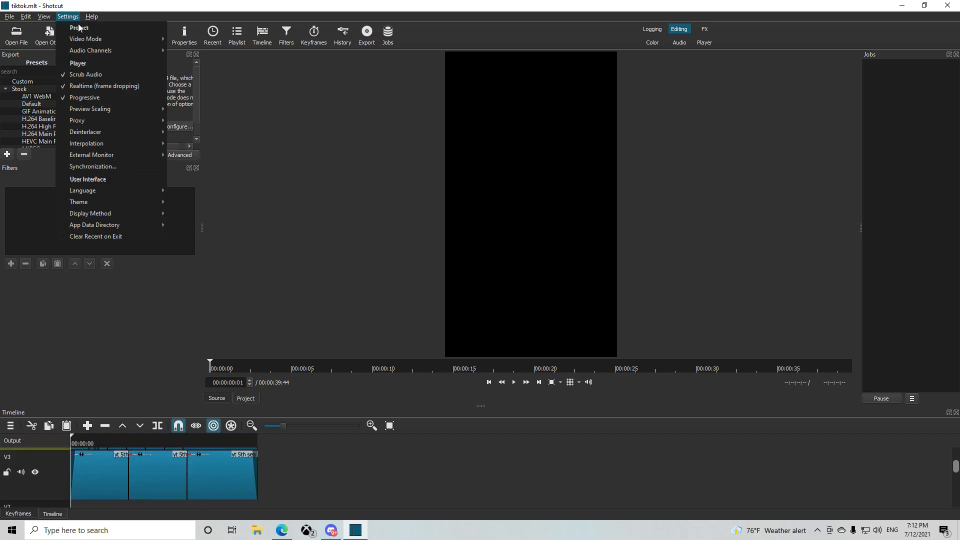
mouse_move(88, 39)
mouse_move(223, 328)
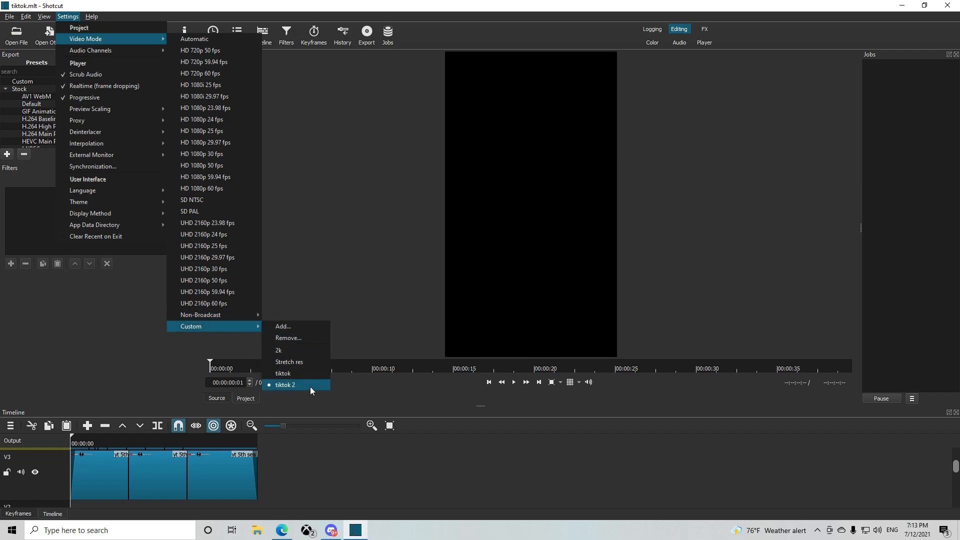
left_click(292, 328)
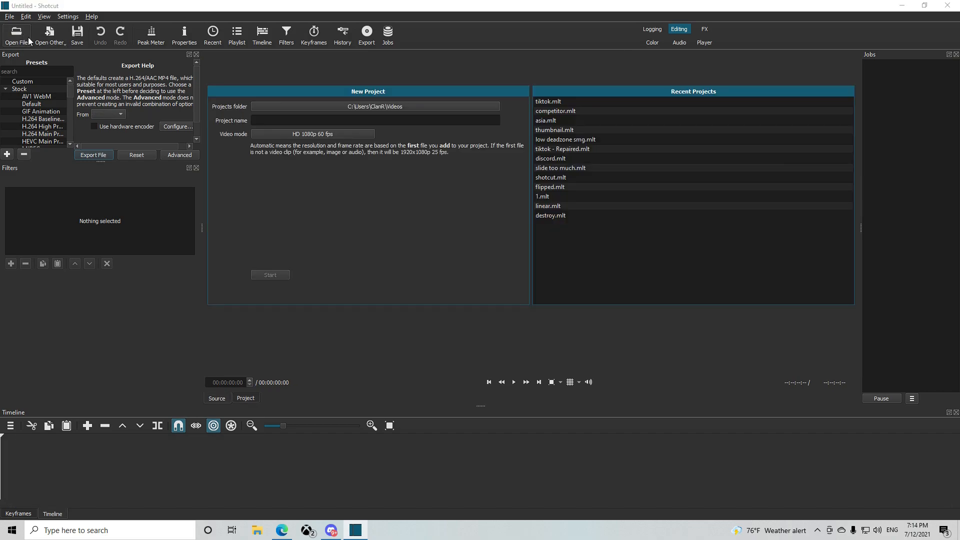
Open the 2021.07.12 - 02.37.17.28.DVR clip from the Call of Duty Modern Warfare 2019 folder without converting it, and place it on the timeline
left_click(28, 37)
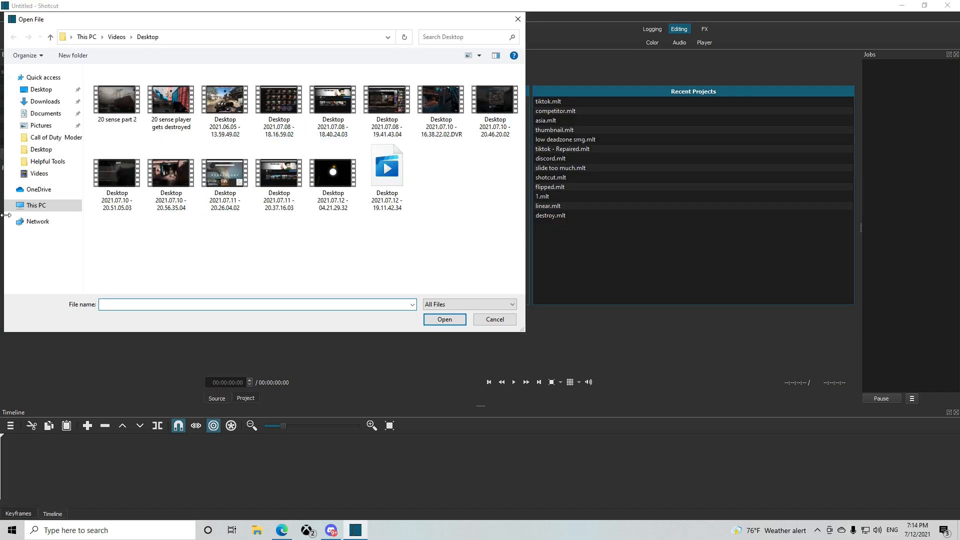
left_click(23, 174)
left_click(163, 104)
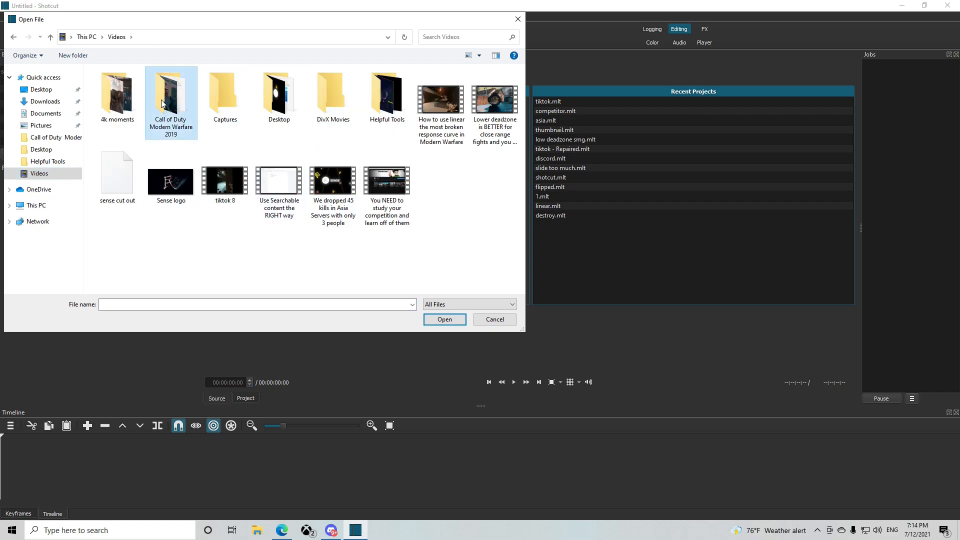
double_click(162, 104)
scroll(445, 268, "down", 8)
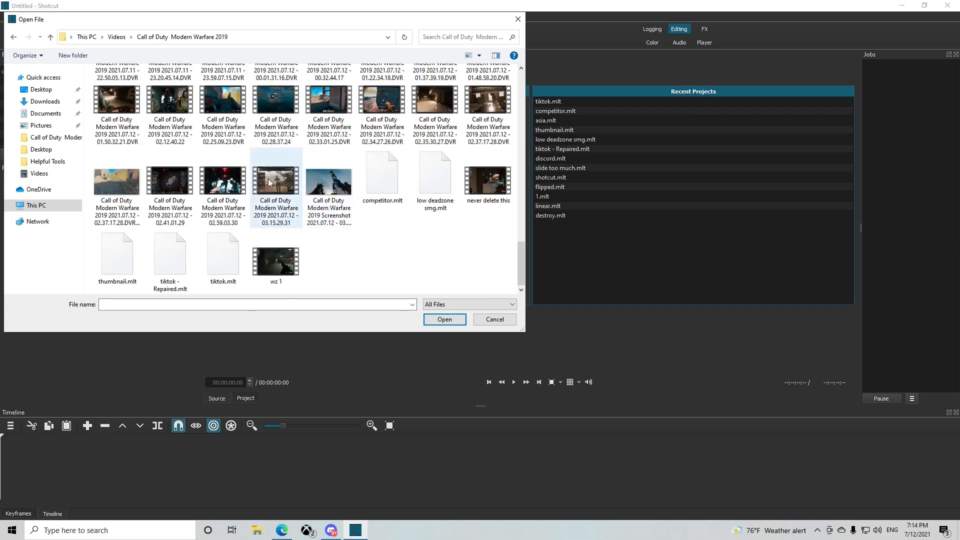
double_click(487, 103)
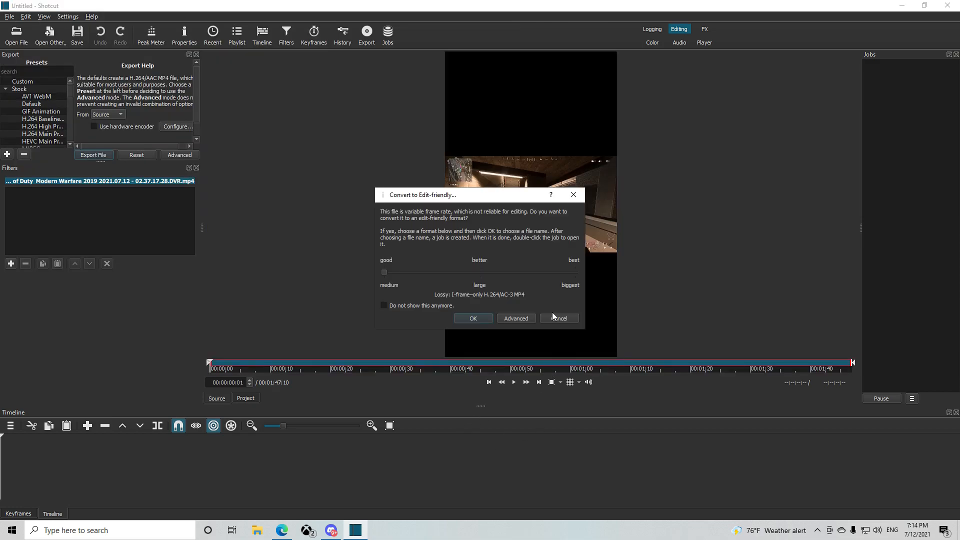
left_click(553, 316)
left_click_drag(535, 243, 744, 473)
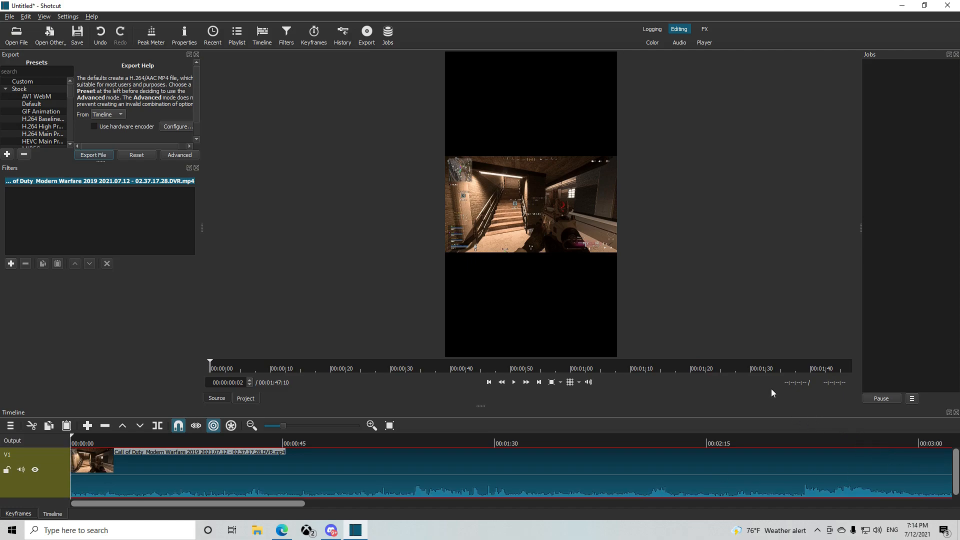
Split the clip at 00:01:32:08 and delete the part before the split
left_click(806, 369)
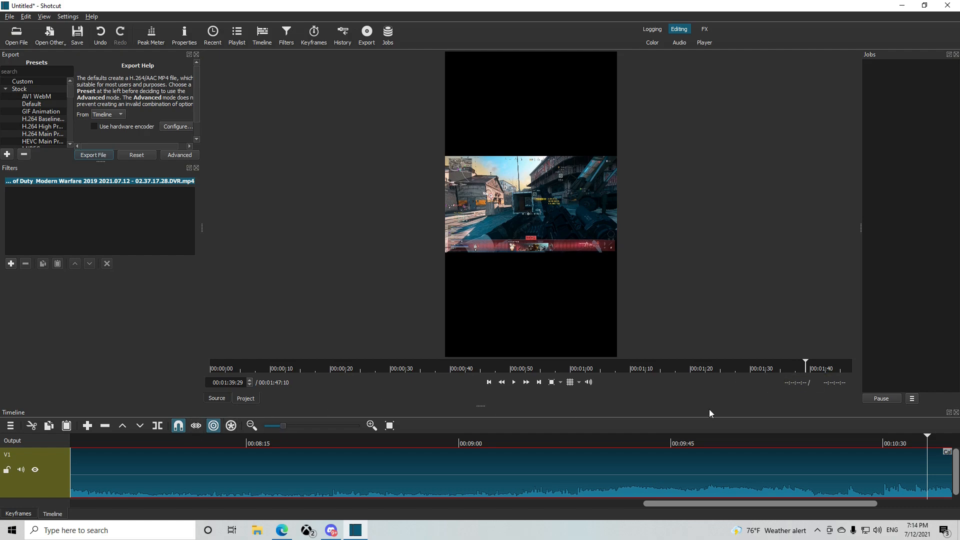
left_click_drag(809, 370, 762, 368)
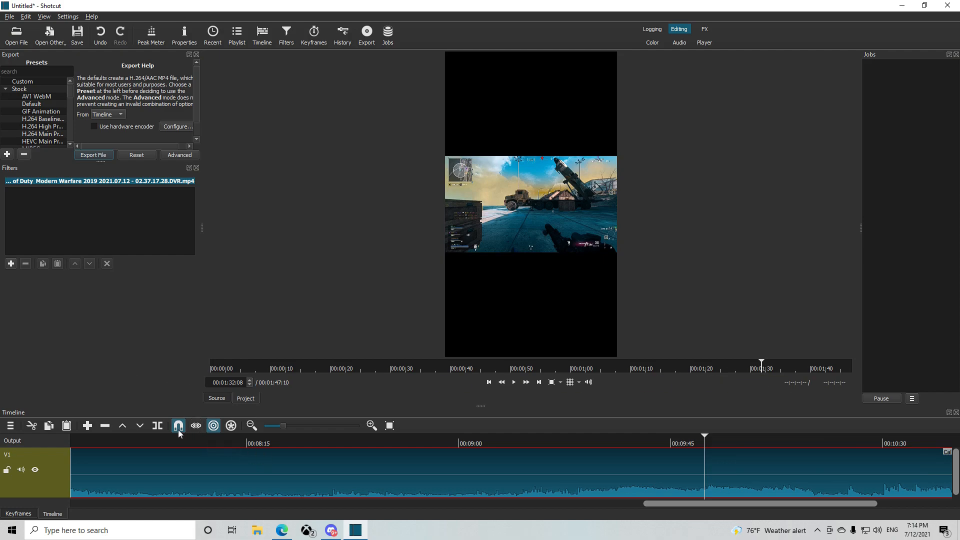
key("s")
key("z")
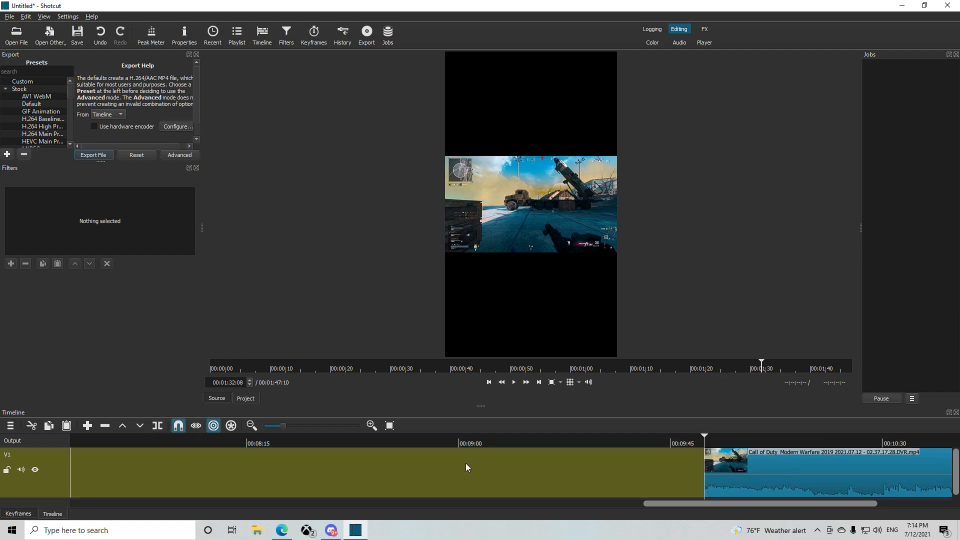
Move the remaining clip to the start of track V1 and play it back for about eight seconds
left_click(275, 426)
left_click_drag(167, 467, 69, 453)
key("space")
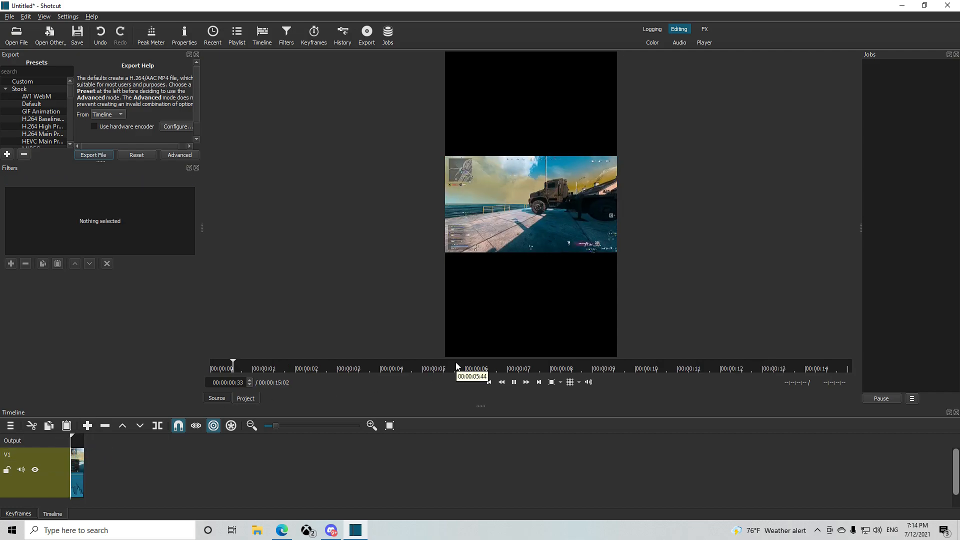
left_click(525, 346)
Add a second video track above the gameplay clip's track
left_click(293, 426)
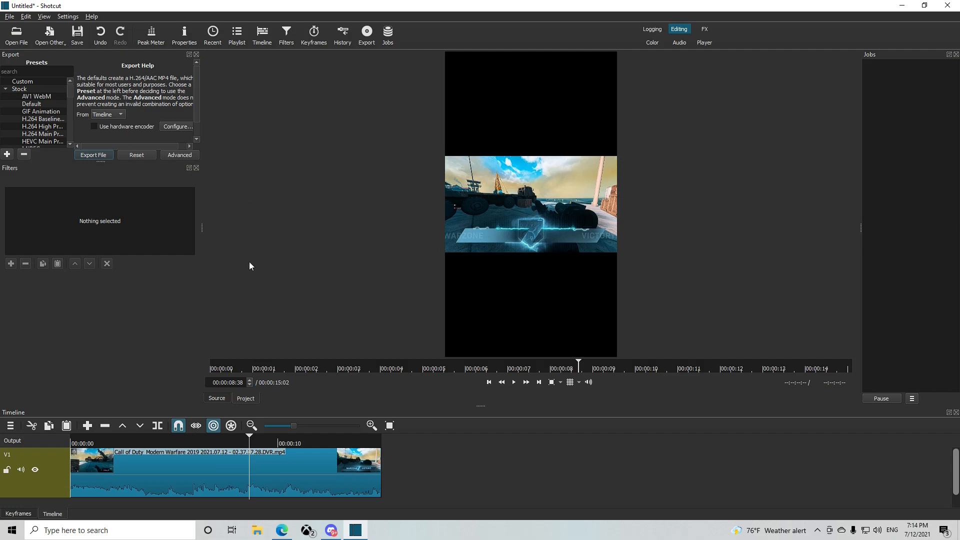
left_click(236, 483)
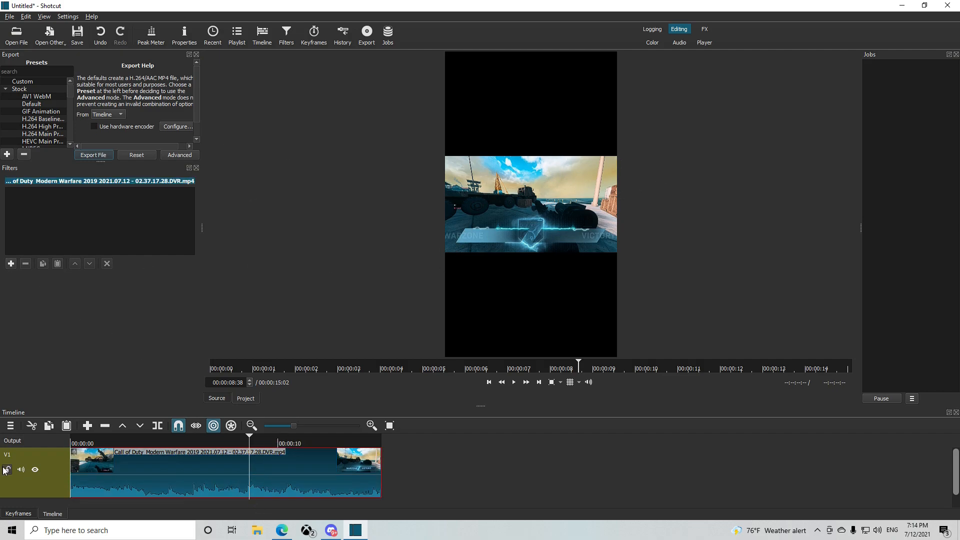
left_click(11, 426)
mouse_move(30, 432)
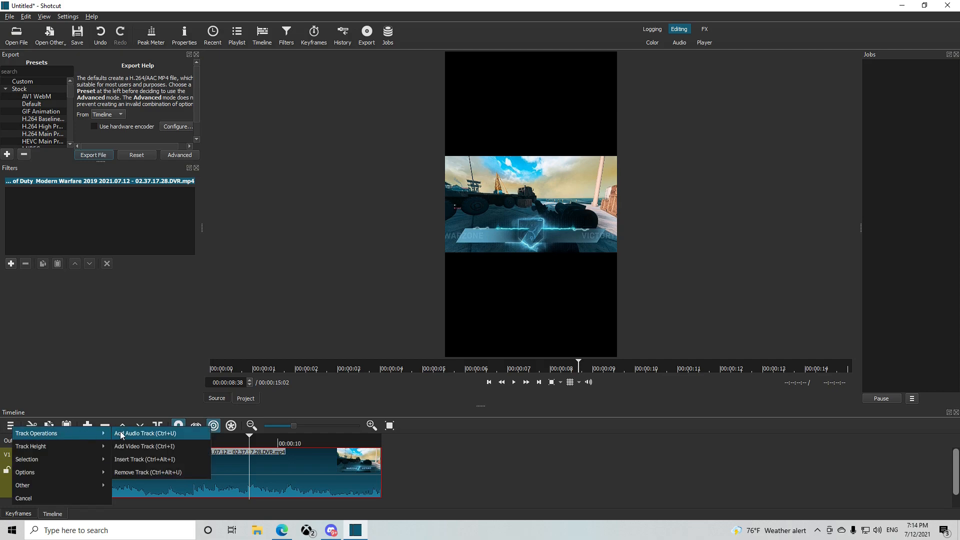
left_click(150, 446)
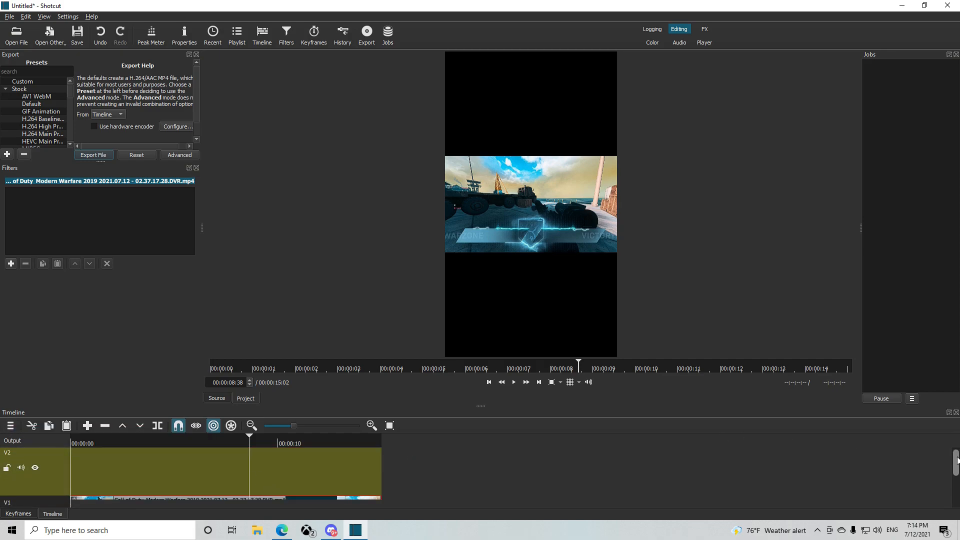
Copy the gameplay clip on V1 and paste it at the start of track V2
scroll(955, 470, "down", 2)
left_click(161, 473)
left_click(176, 491)
left_click(80, 439)
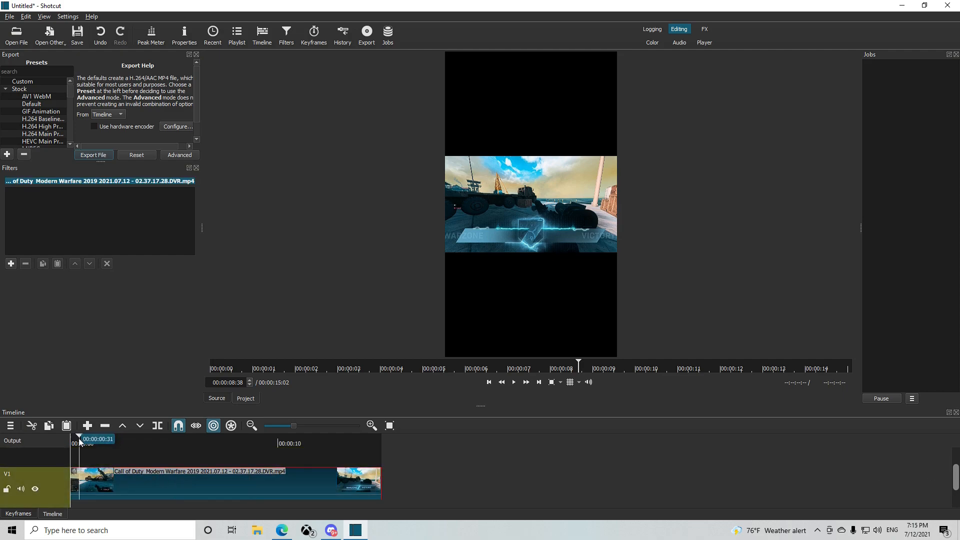
left_click_drag(80, 438, 65, 447)
left_click(62, 451)
key("ctrl+v")
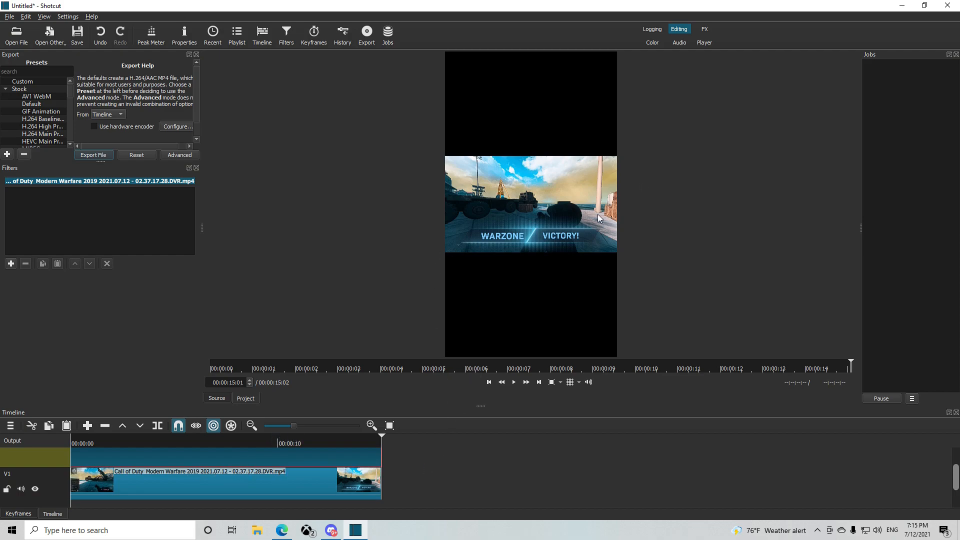
Add a Size, Position & Rotate filter to the clip on V1
left_click(333, 489)
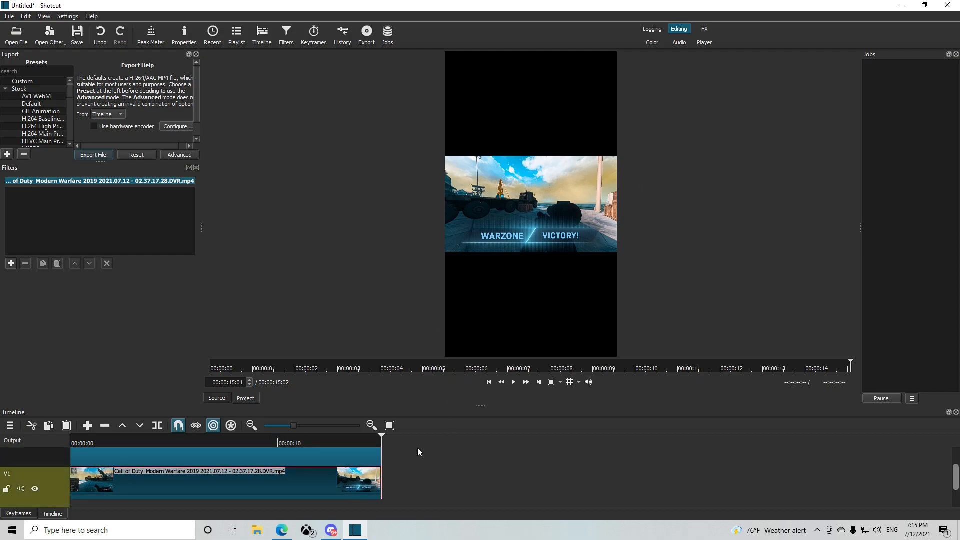
left_click(11, 264)
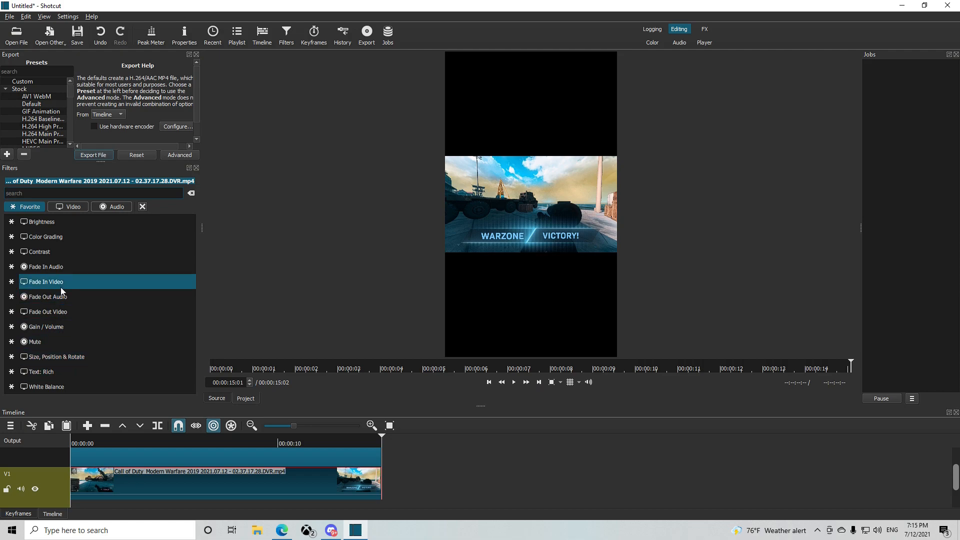
left_click(70, 358)
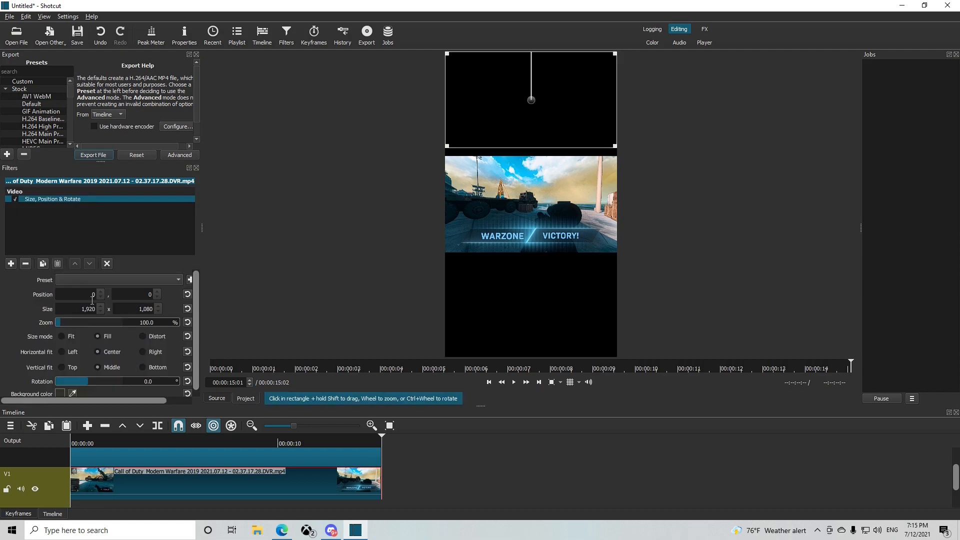
Enlarge the V1 clip to about 319% zoom and position it at about -2,046, -5 to fill the portrait frame
left_click(67, 324)
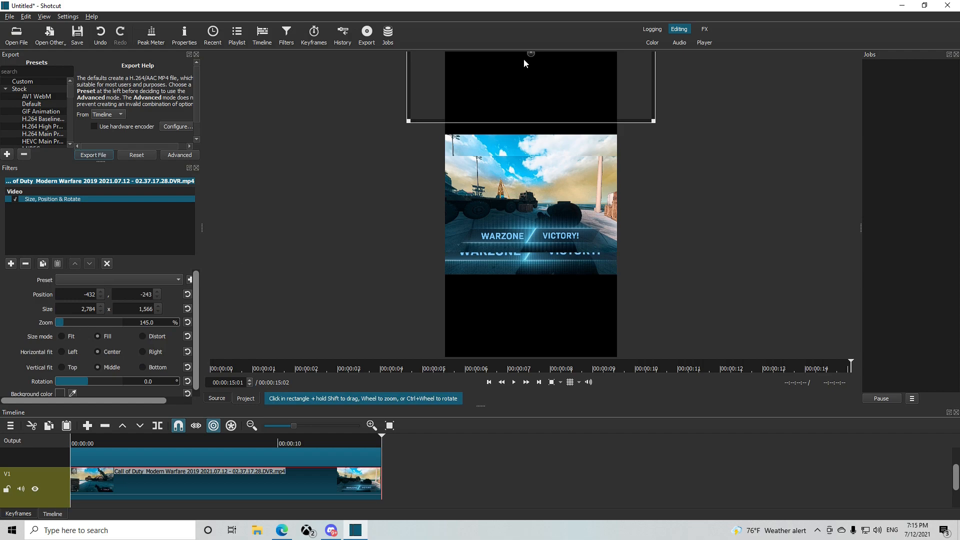
left_click_drag(534, 63, 534, 251)
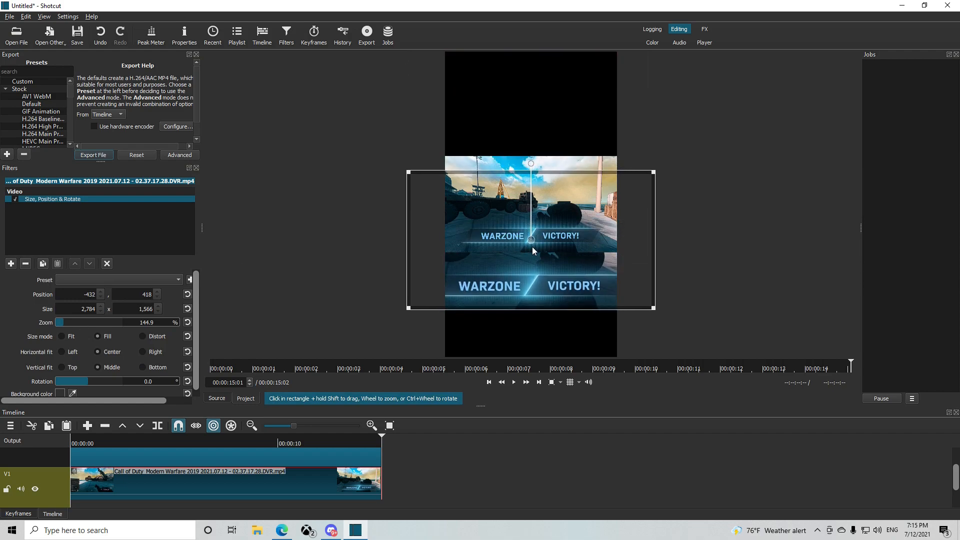
left_click_drag(62, 323, 75, 324)
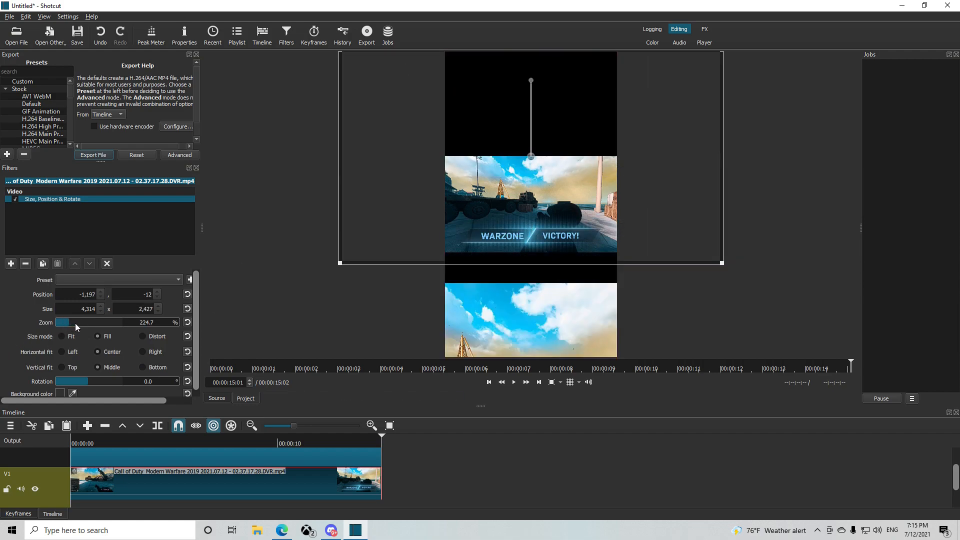
left_click_drag(531, 157, 535, 204)
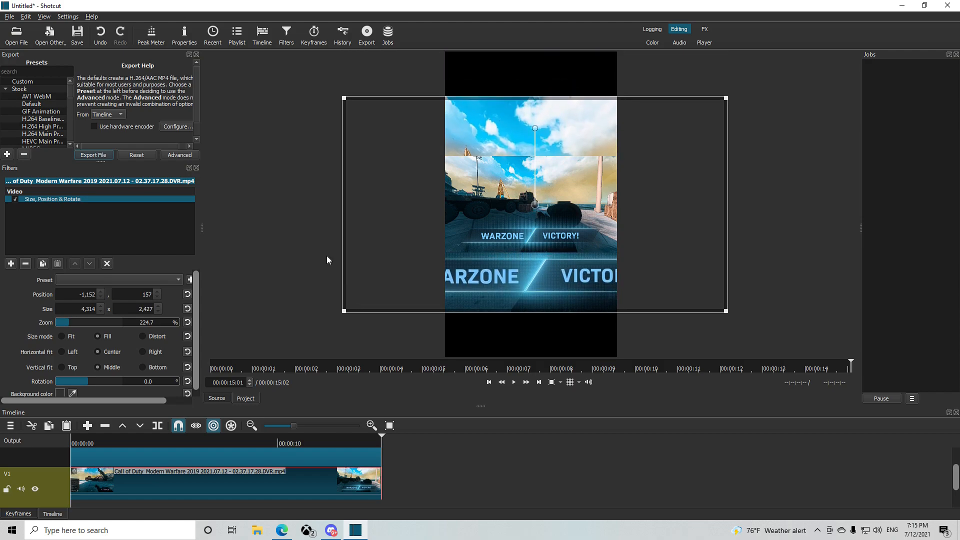
left_click_drag(73, 322, 78, 323)
left_click_drag(531, 122, 533, 209)
left_click(77, 323)
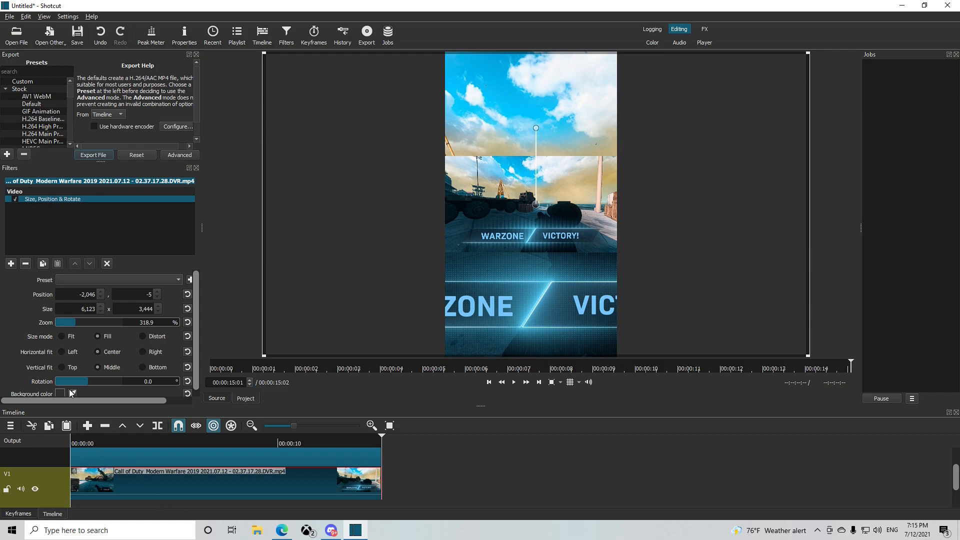
Add a Blur: Gaussian filter with an amount of about 50.3 to the enlarged gameplay clip on V1
left_click(10, 263)
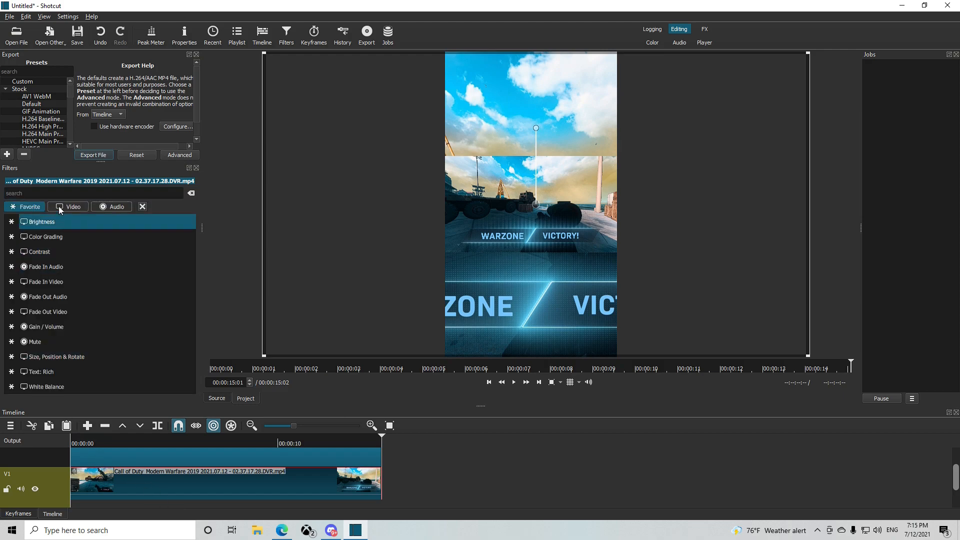
left_click(58, 206)
left_click_drag(188, 232, 187, 316)
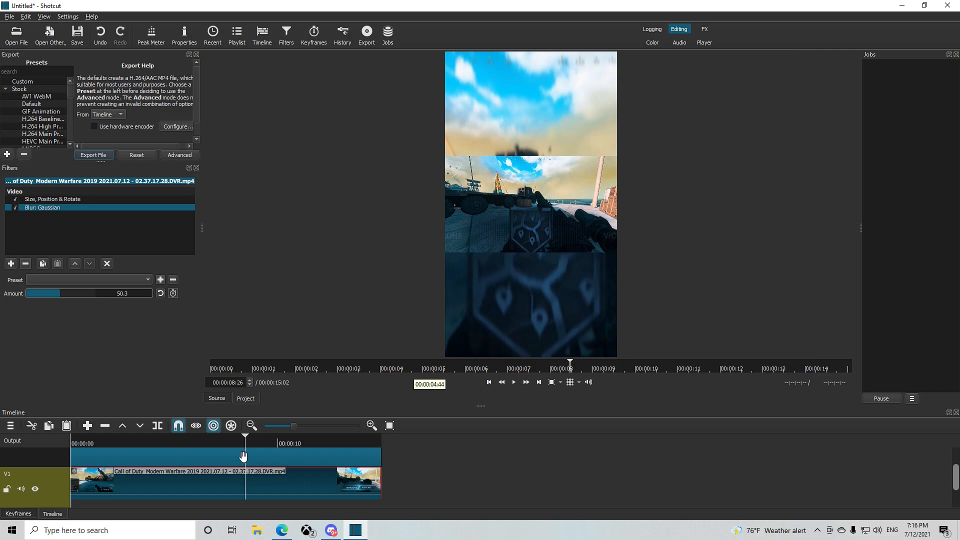
Enlarge the foreground gameplay clip on V2 to about 181.2% zoom and position it at about -612, 248 over the blurred background
left_click(253, 458)
left_click_drag(529, 227, 528, 222)
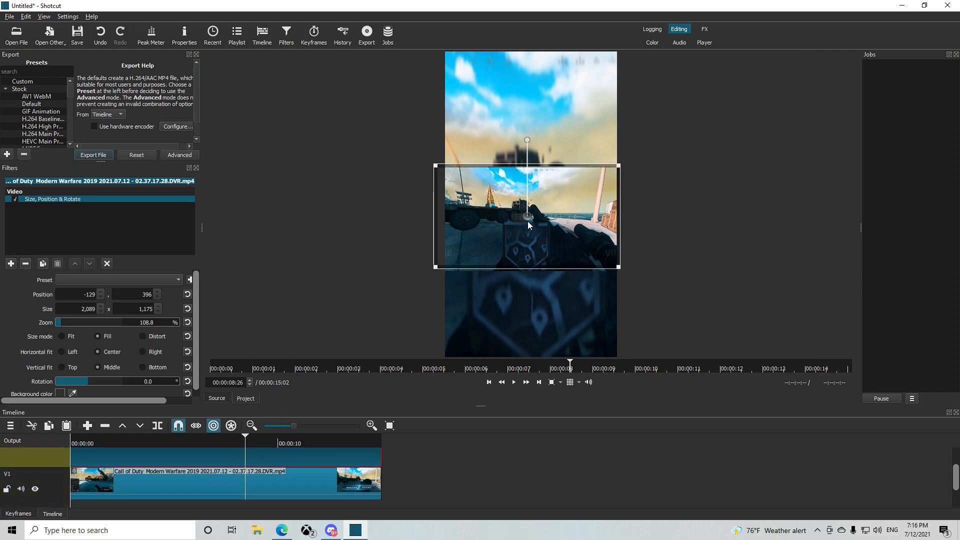
left_click_drag(64, 326, 70, 326)
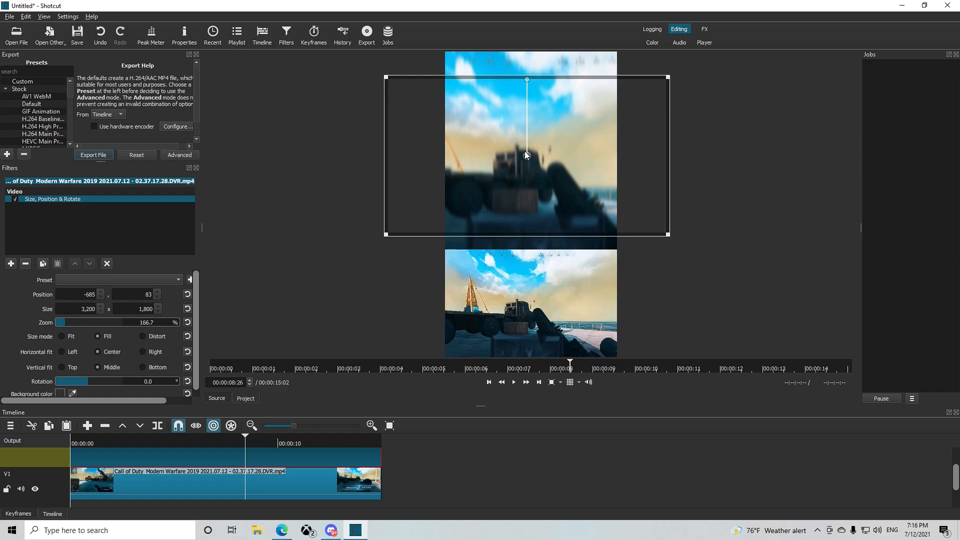
left_click_drag(526, 163, 525, 226)
scroll(68, 324, "up", 3)
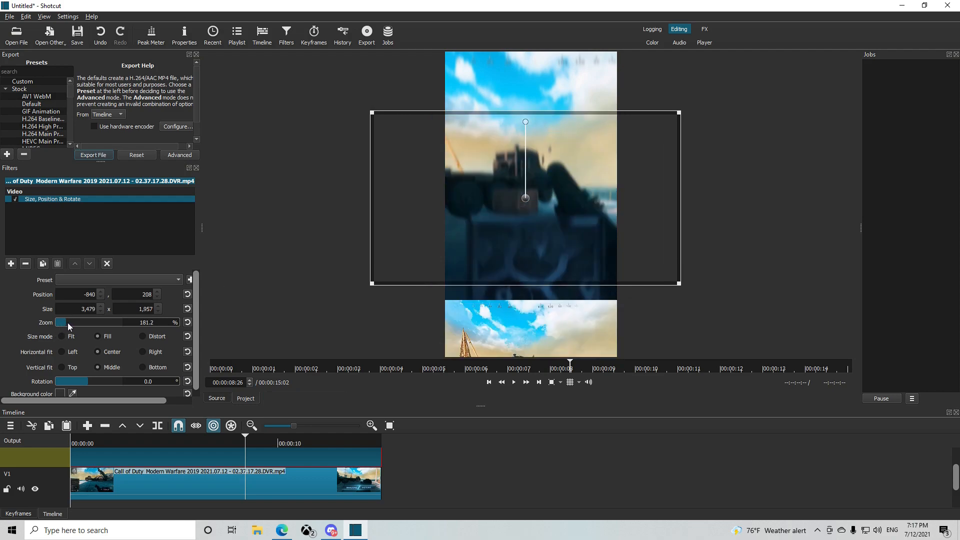
left_click_drag(527, 201, 532, 223)
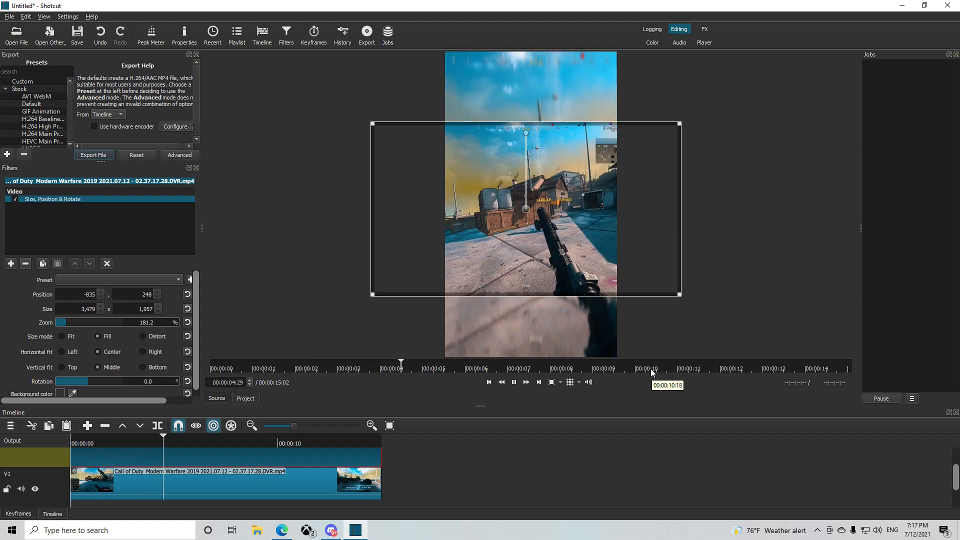
key("space")
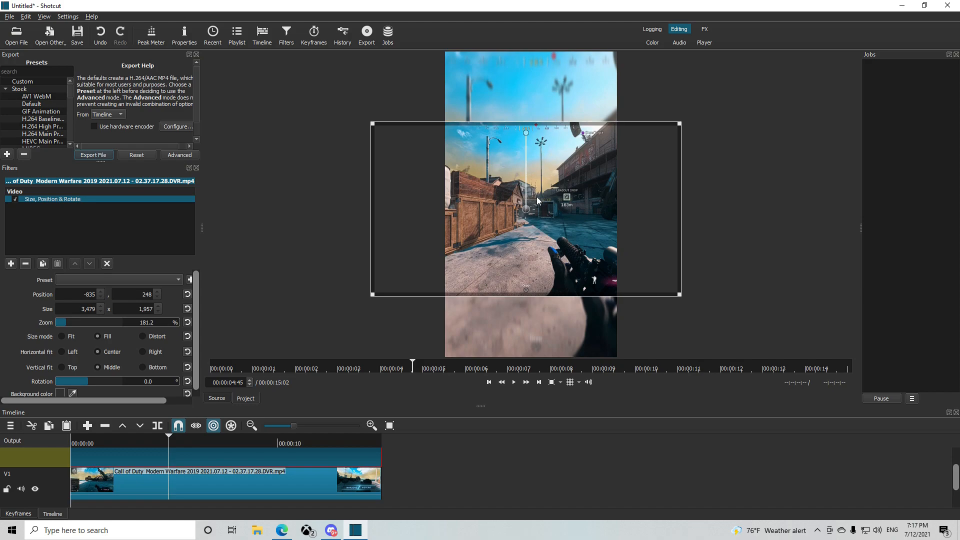
left_click_drag(529, 214, 555, 214)
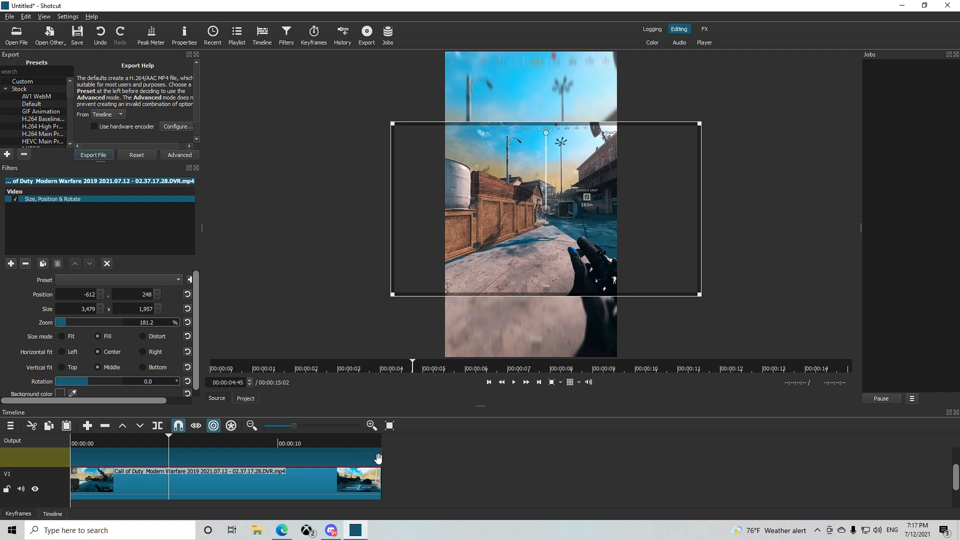
left_click(7, 429)
mouse_move(61, 432)
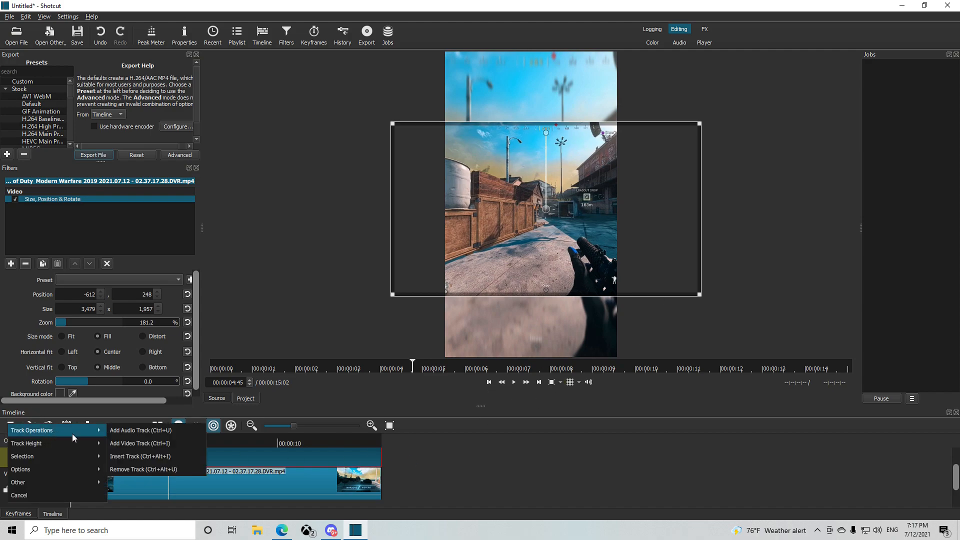
left_click(591, 446)
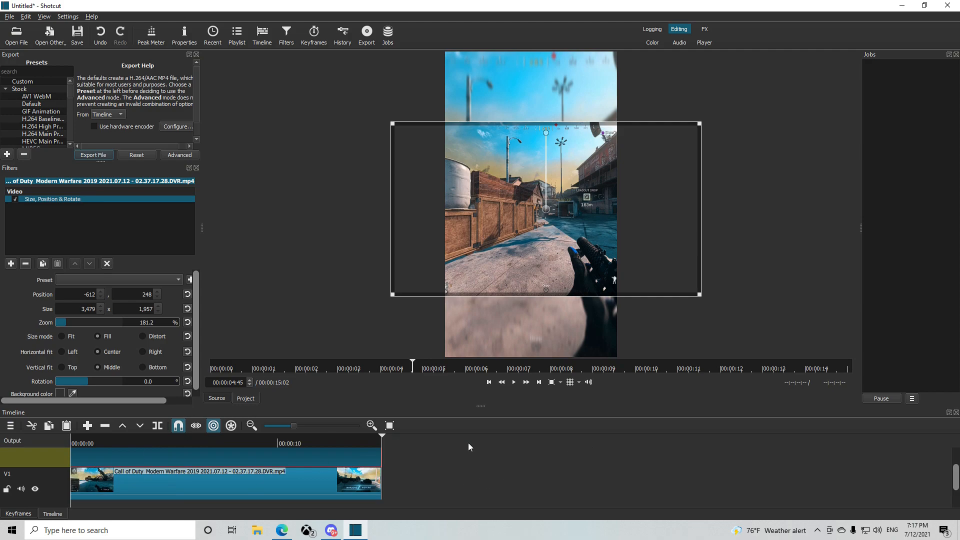
Close the Filters panel and add an audio track to the timeline
left_click(196, 168)
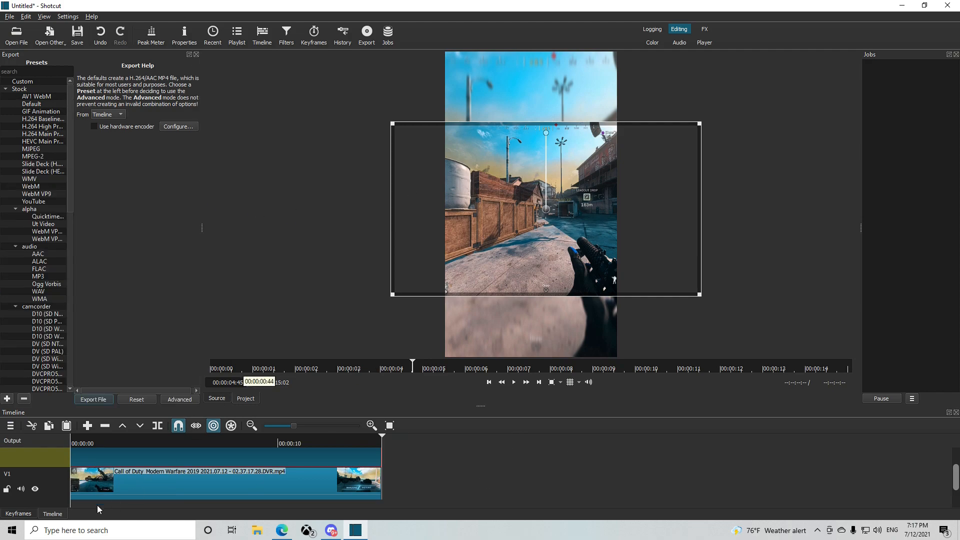
left_click(10, 426)
mouse_move(60, 431)
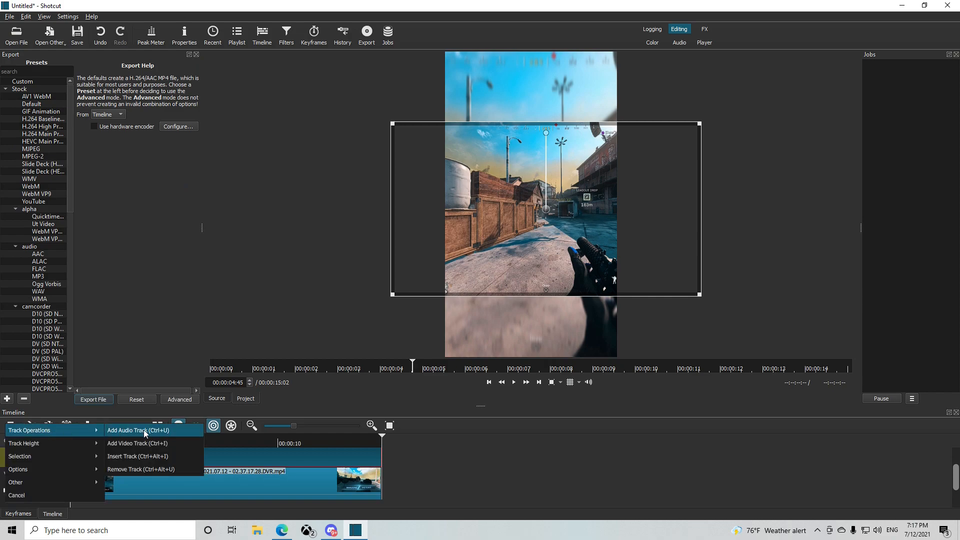
left_click(140, 430)
left_click_drag(956, 471, 955, 491)
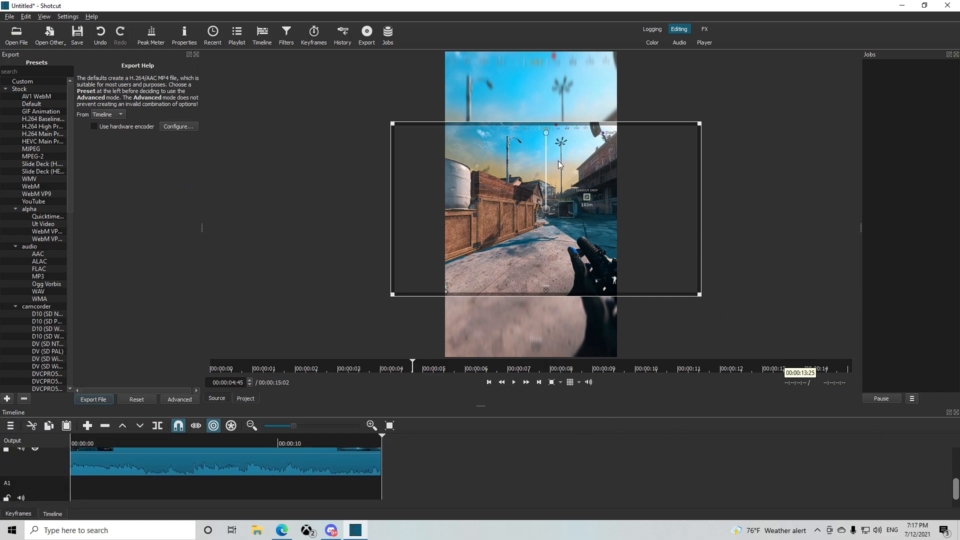
Open the image yt 5th sea (1).png from Downloads and place it at the start of track V3
left_click(13, 35)
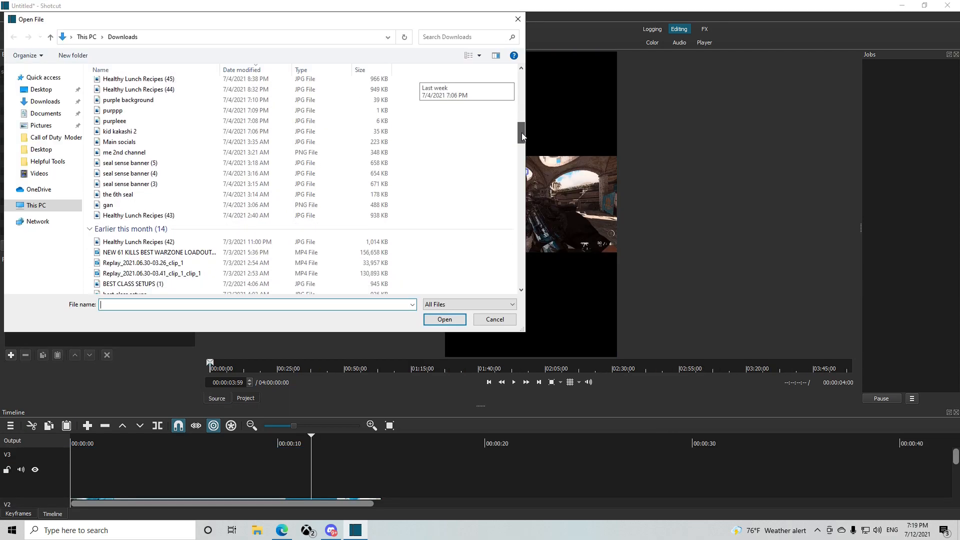
left_click_drag(521, 130, 521, 163)
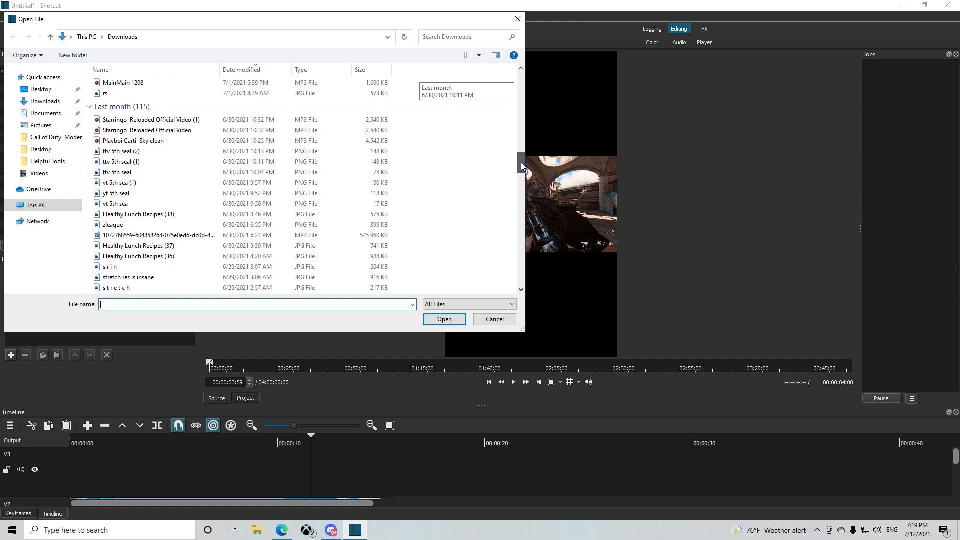
double_click(159, 184)
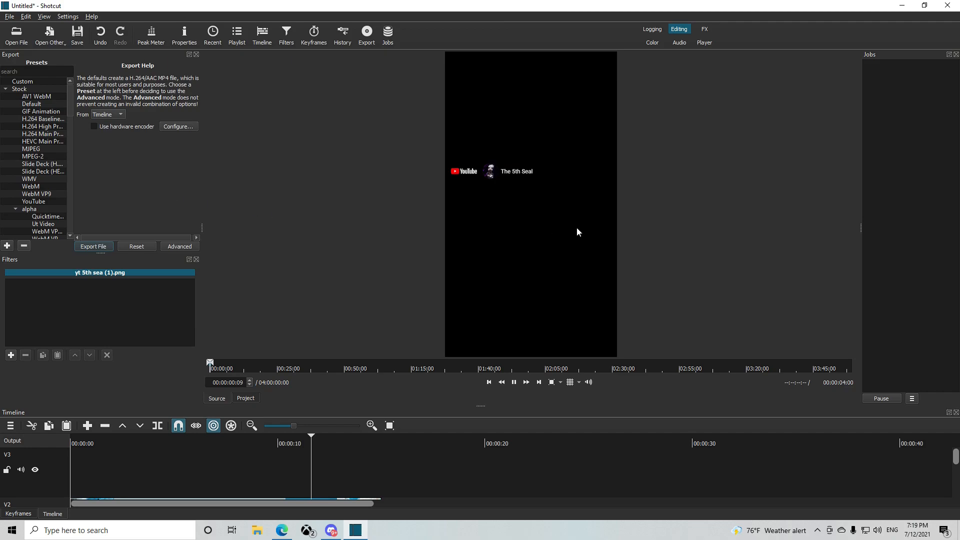
left_click_drag(453, 284, 75, 457)
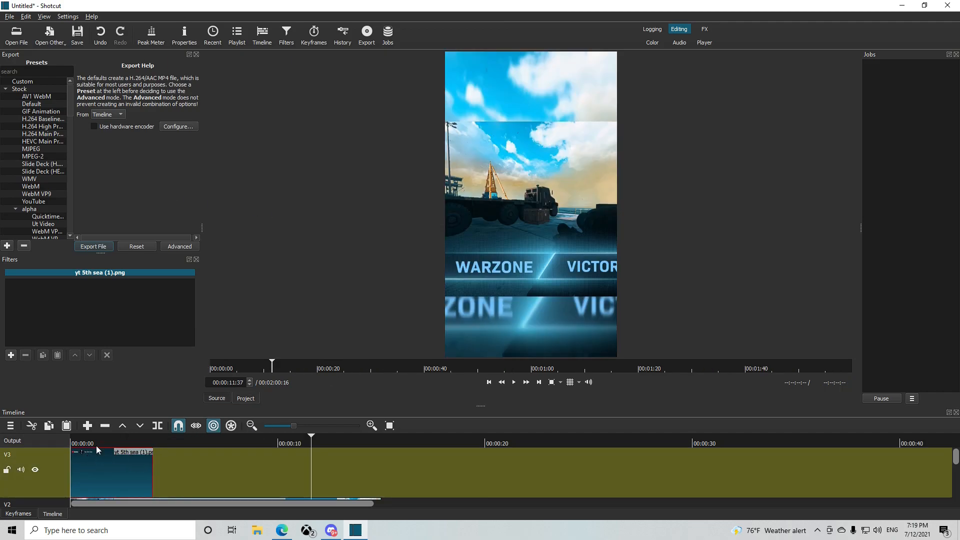
Add a Size, Position & Rotate filter to the YouTube channel image on V3
left_click(83, 442)
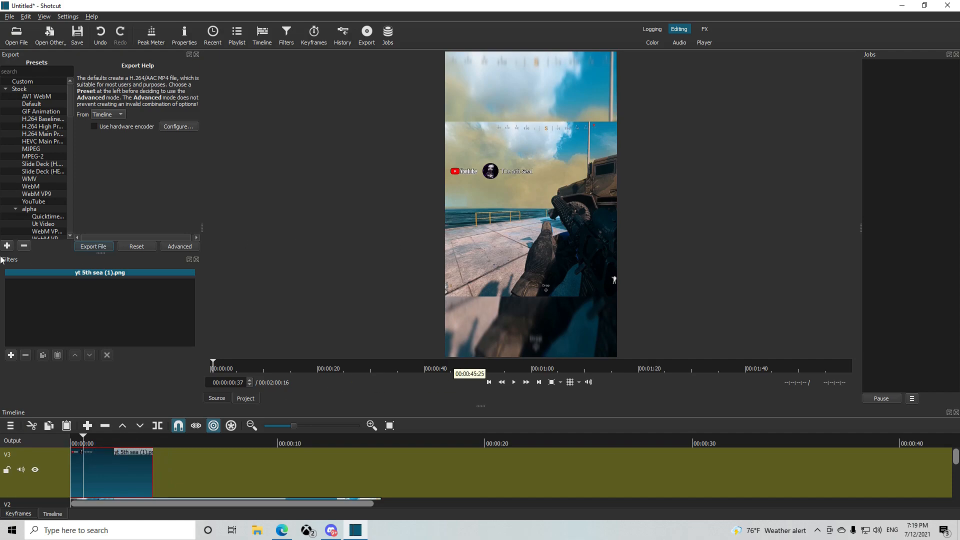
left_click(10, 354)
scroll(53, 362, "down", 5)
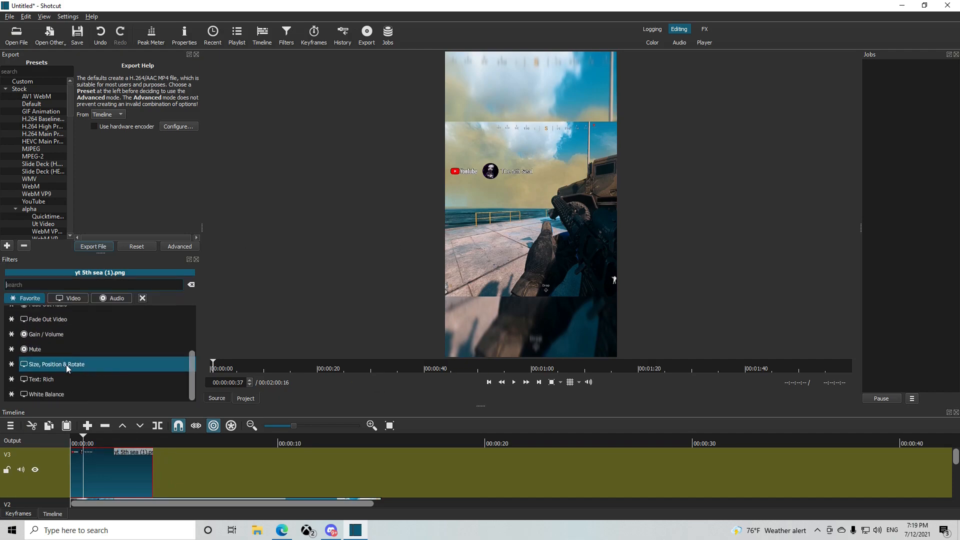
left_click(65, 364)
Enlarge the YouTube channel image to about 166.7% zoom and position it at about 30, 54 above the foreground gameplay
left_click_drag(535, 104, 558, 209)
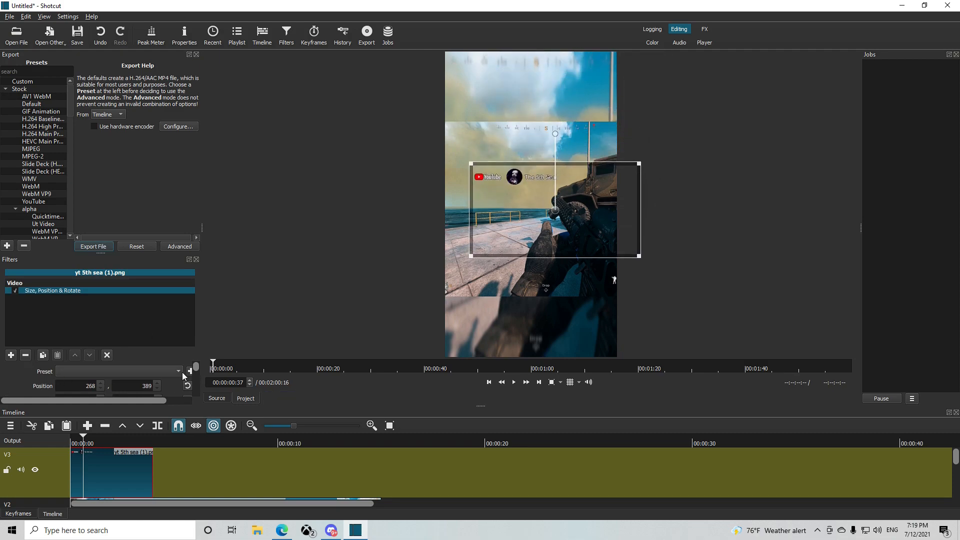
left_click_drag(196, 367, 196, 380)
left_click_drag(65, 365, 70, 364)
left_click_drag(559, 92, 628, 158)
left_click(67, 365)
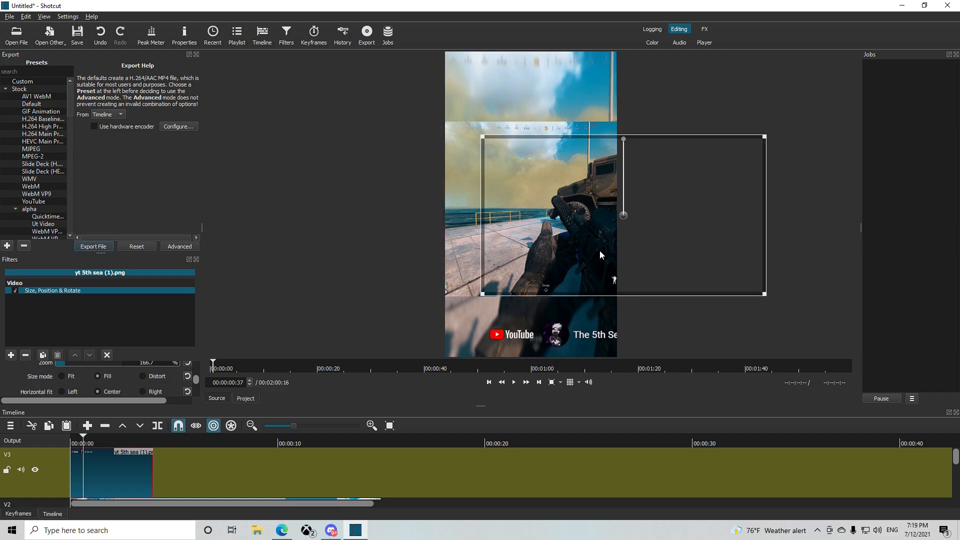
left_click_drag(629, 218, 591, 145)
Preview the timeline from the start and inspect the filter on the A1 audio clip
left_click_drag(86, 440, 27, 440)
key("space")
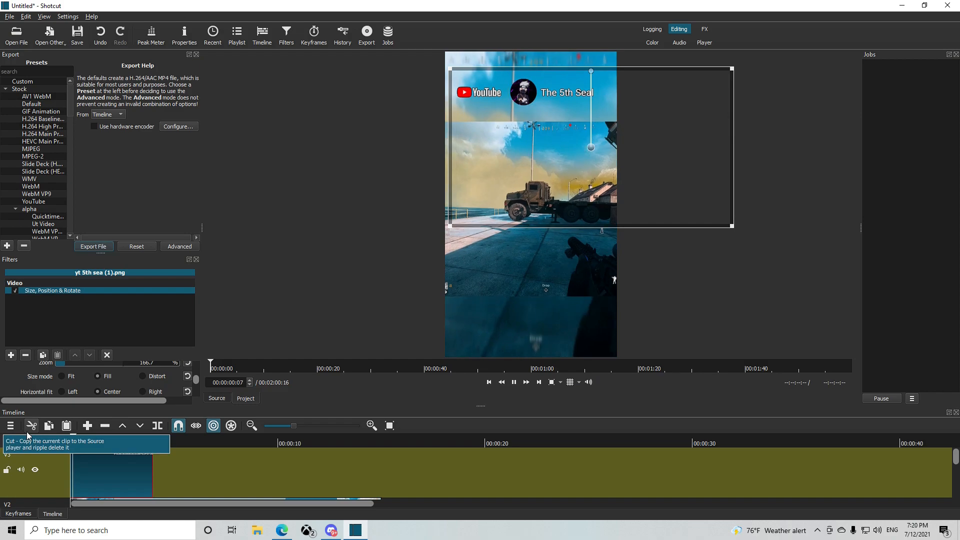
left_click_drag(956, 456, 955, 502)
left_click(362, 481)
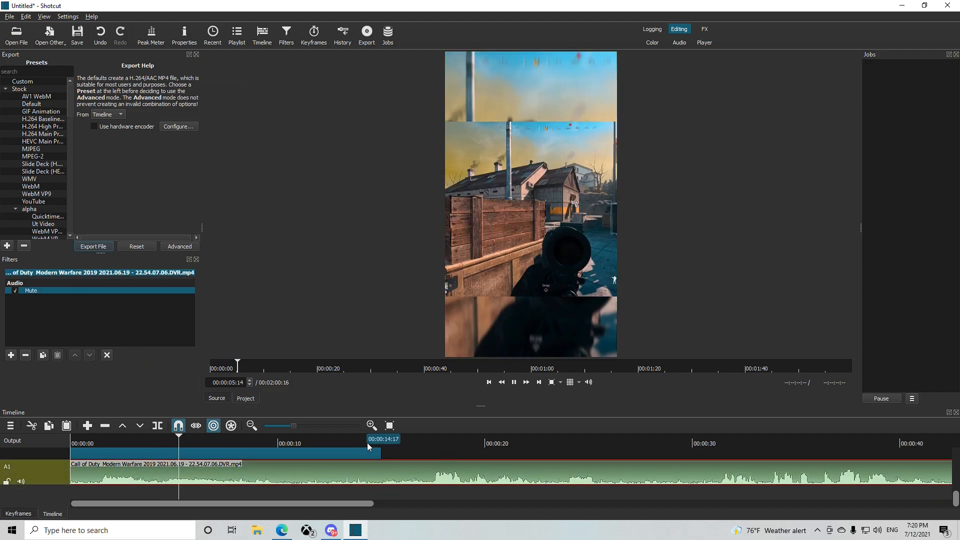
key("space")
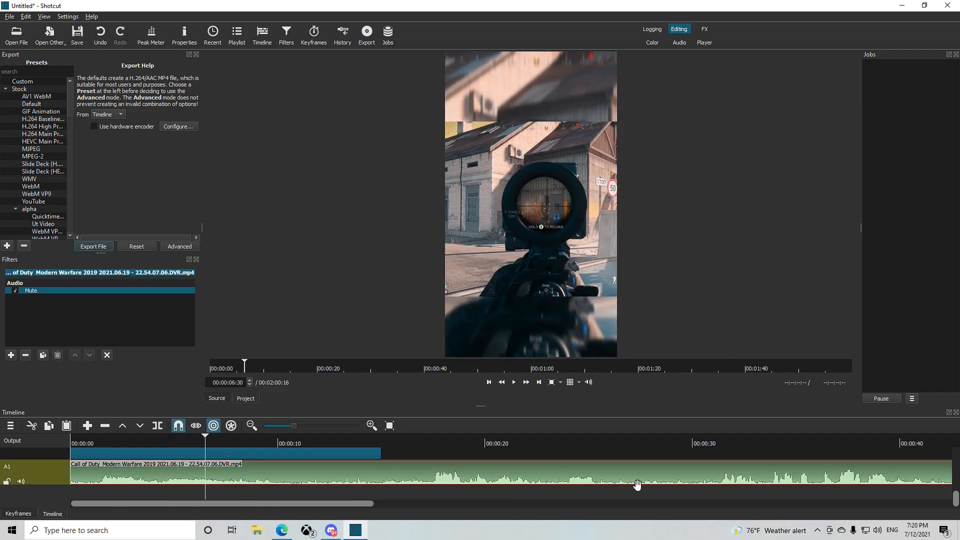
Paste three copies of the YouTube channel image end to end on V3, starting at 00:00:04:00 right after the original
left_click_drag(956, 500, 955, 459)
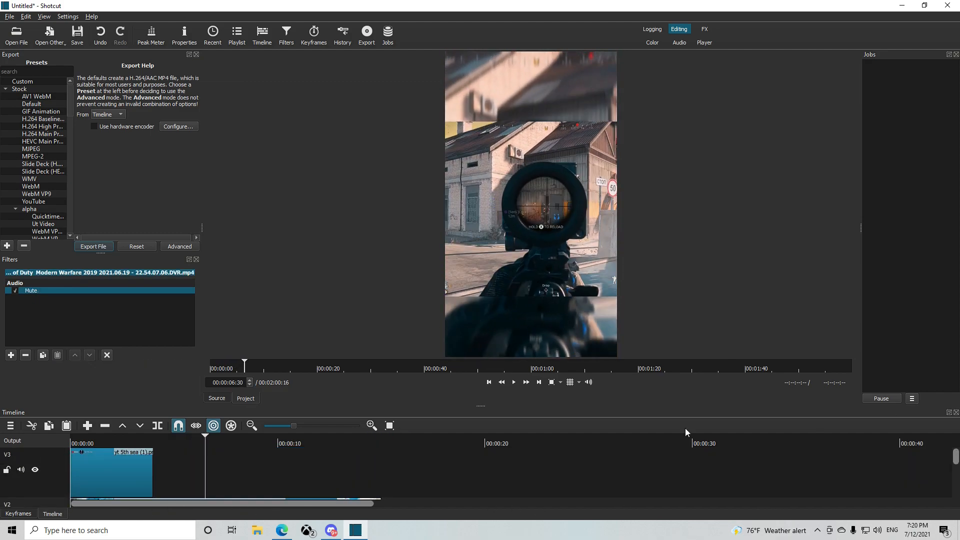
left_click(143, 470)
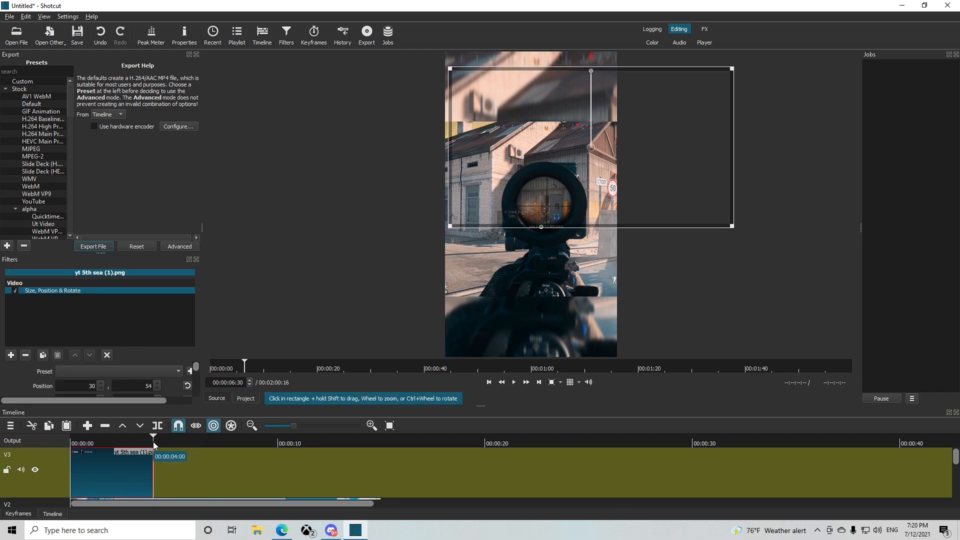
key("ctrl+v")
key("ctrl+v")
key("ctrl+v")
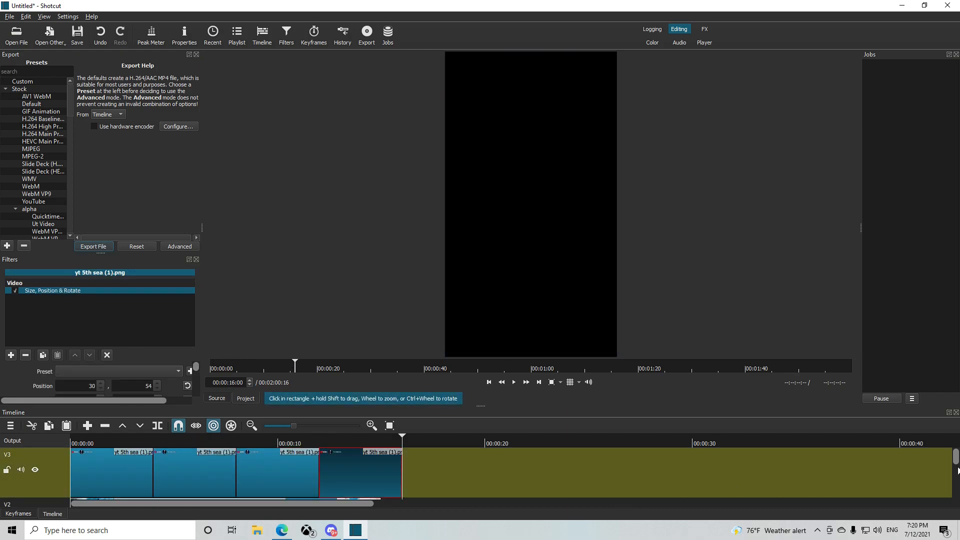
Play the timeline from the start to check the repeated YouTube image overlay with the A1 clip selected
left_click_drag(957, 461, 954, 505)
left_click_drag(228, 367, 186, 373)
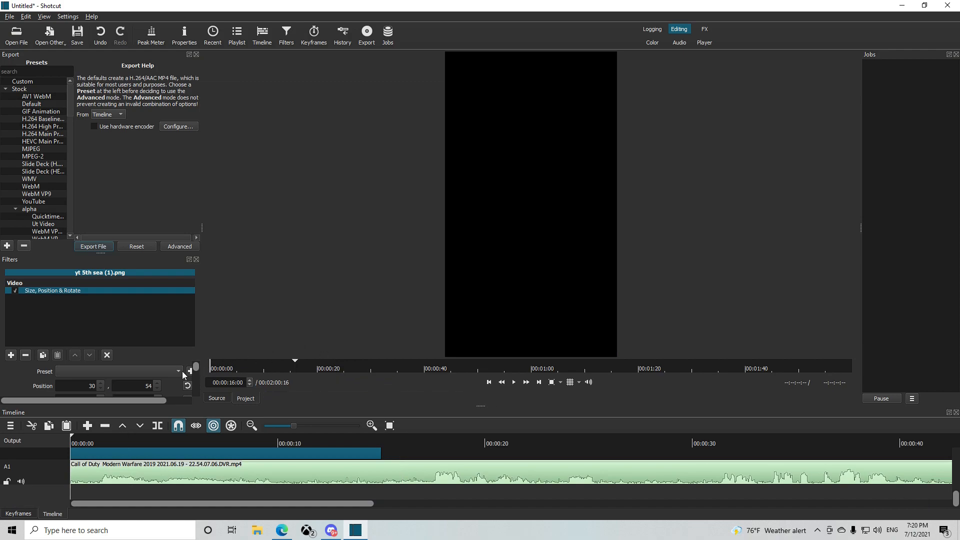
key("space")
left_click(275, 476)
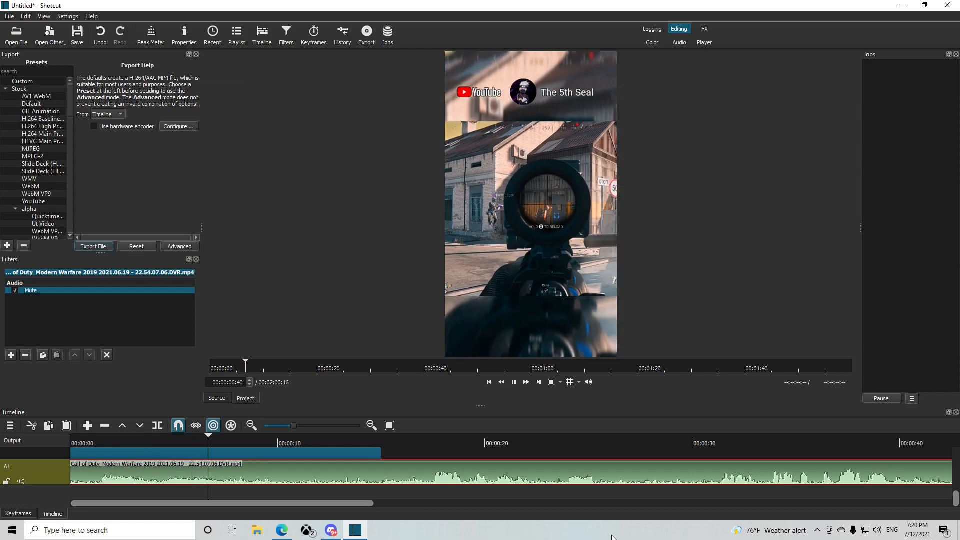
key("space")
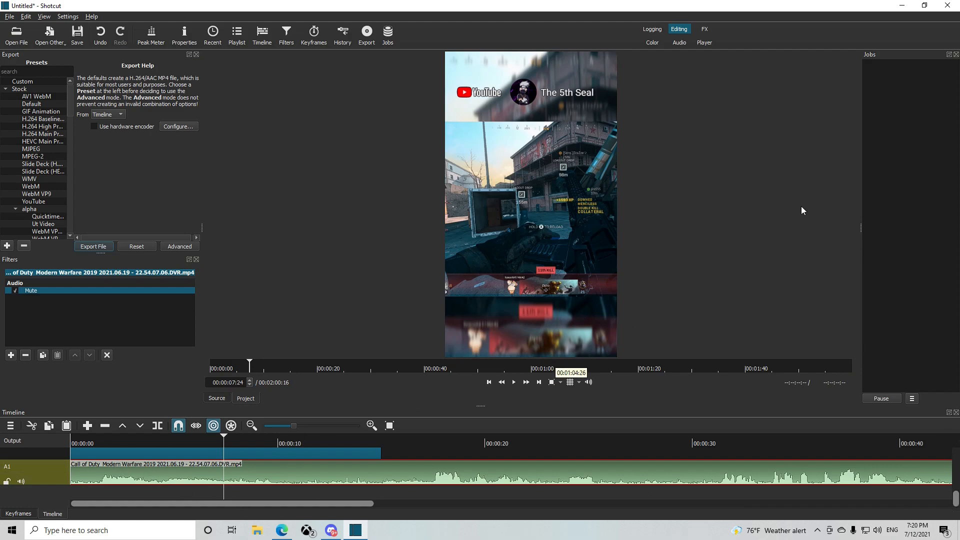
left_click_drag(956, 500, 956, 453)
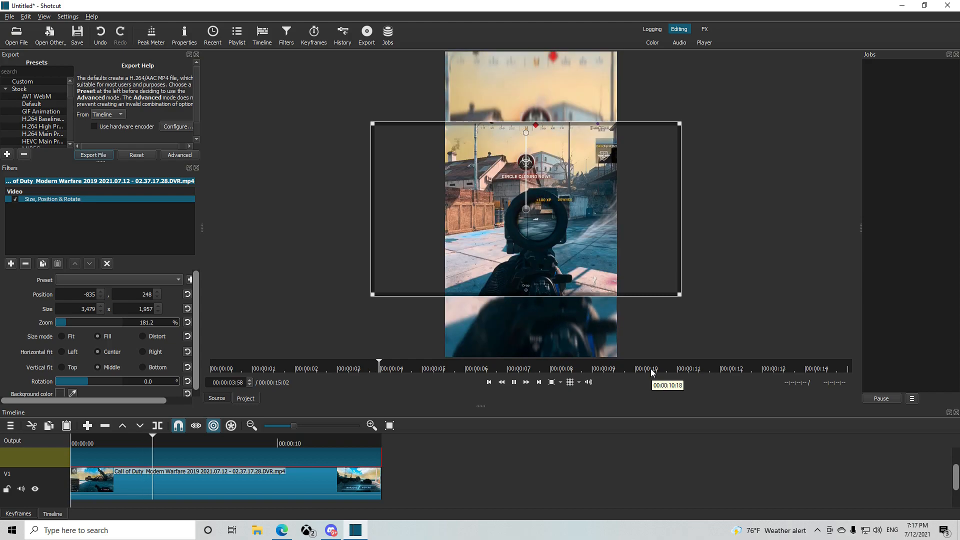
key("space")
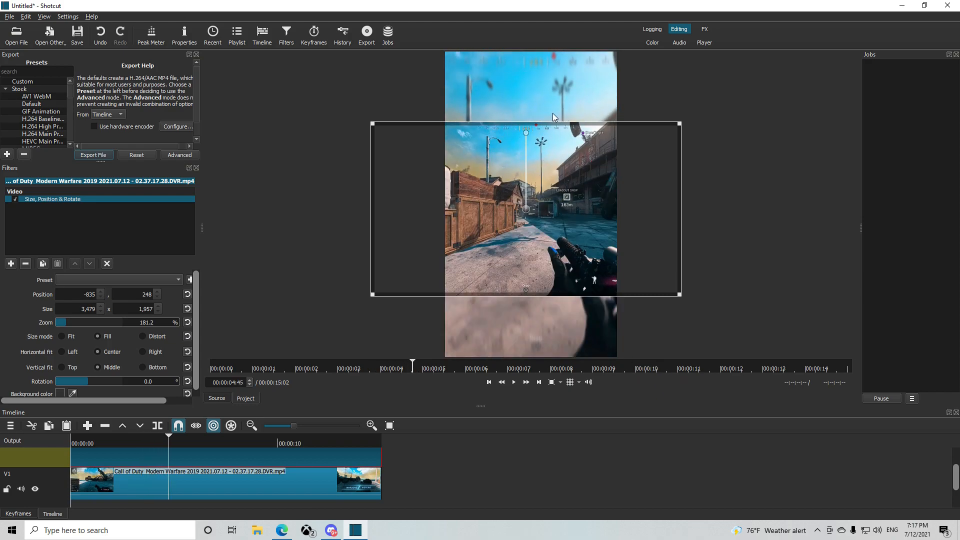